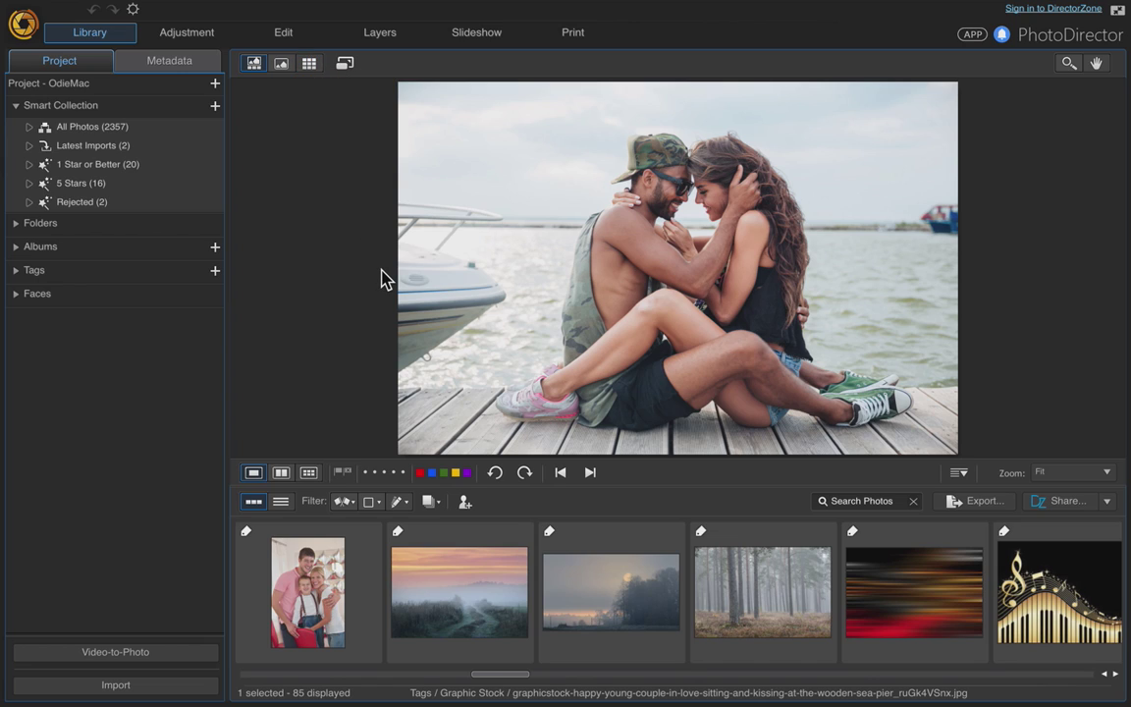
Switch to the Layers module, showing the couple-on-pier photo as the Background layer
click(379, 39)
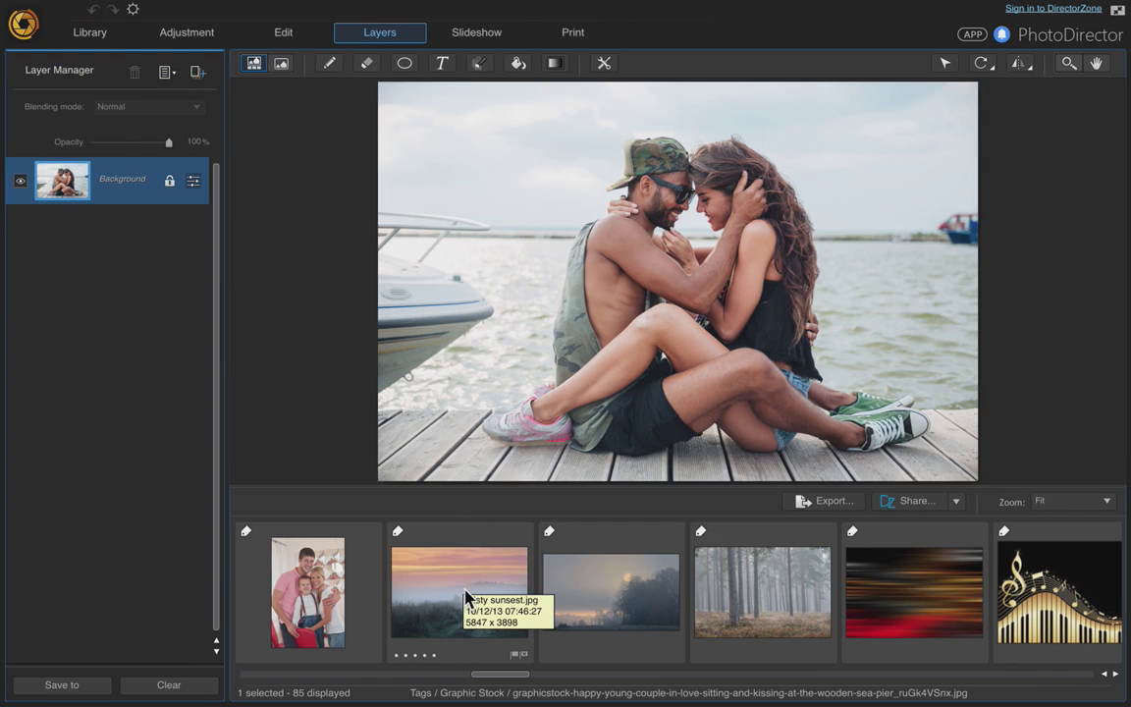
Add the misty sunset photo as a new layer, then select the Background layer
drag(471, 583, 106, 177)
click(139, 222)
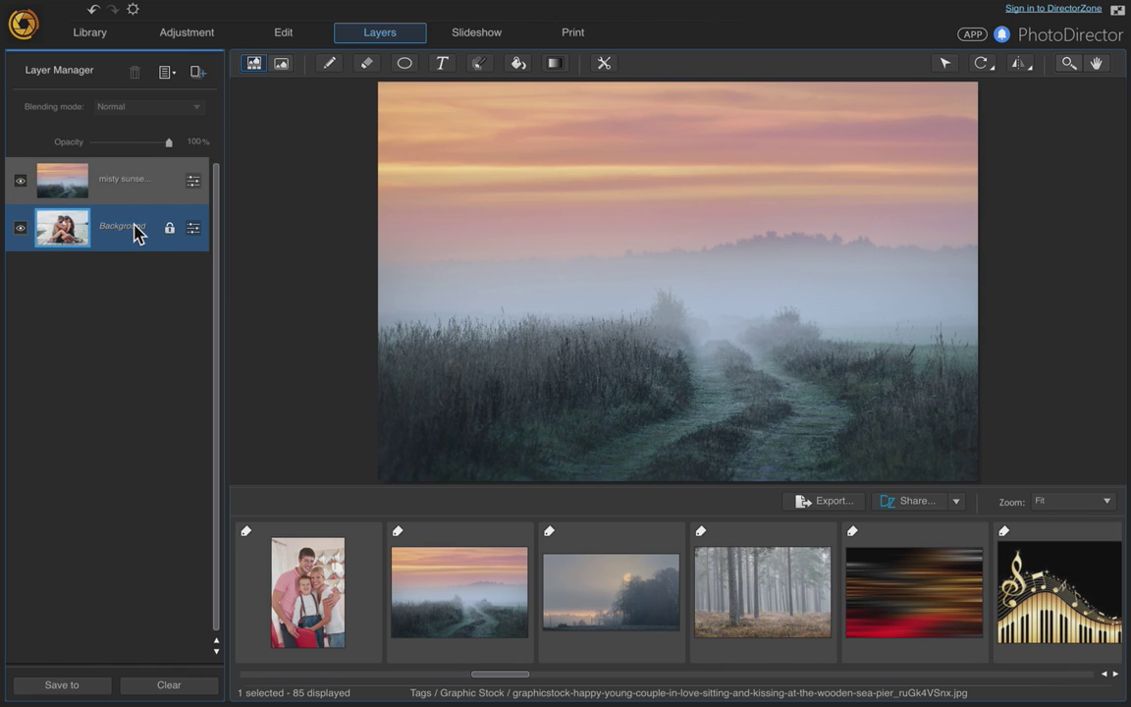
Duplicate the Background layer and move the copy above the misty sunset layer
right_click(137, 233)
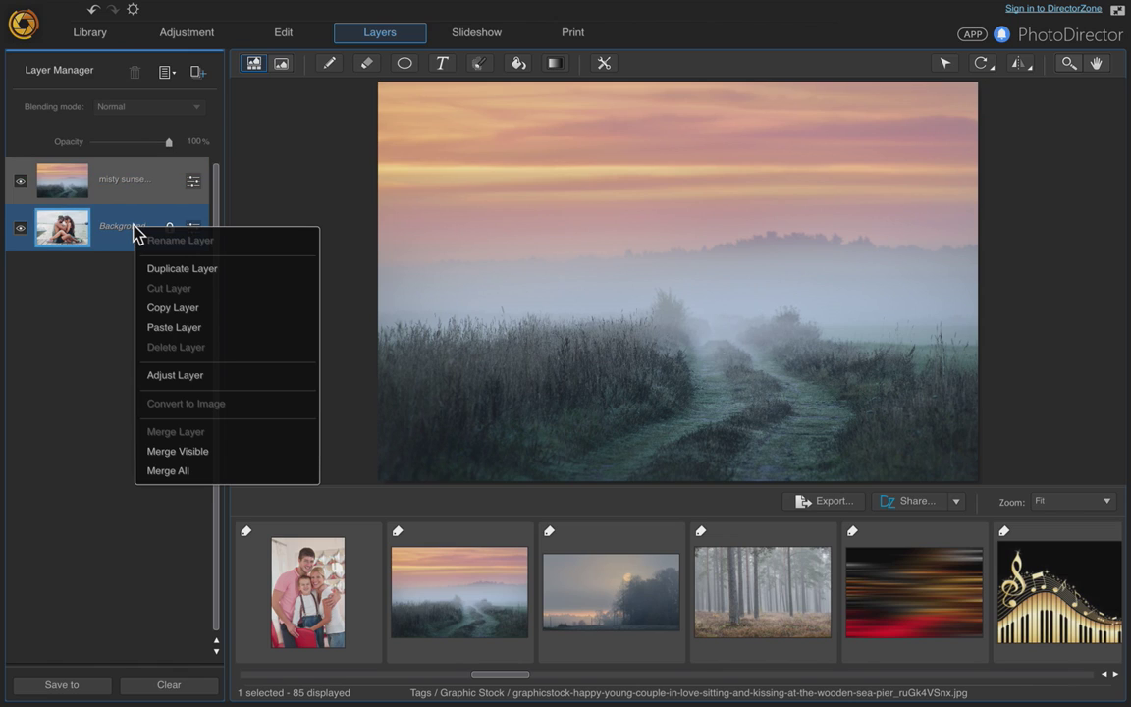
click(173, 268)
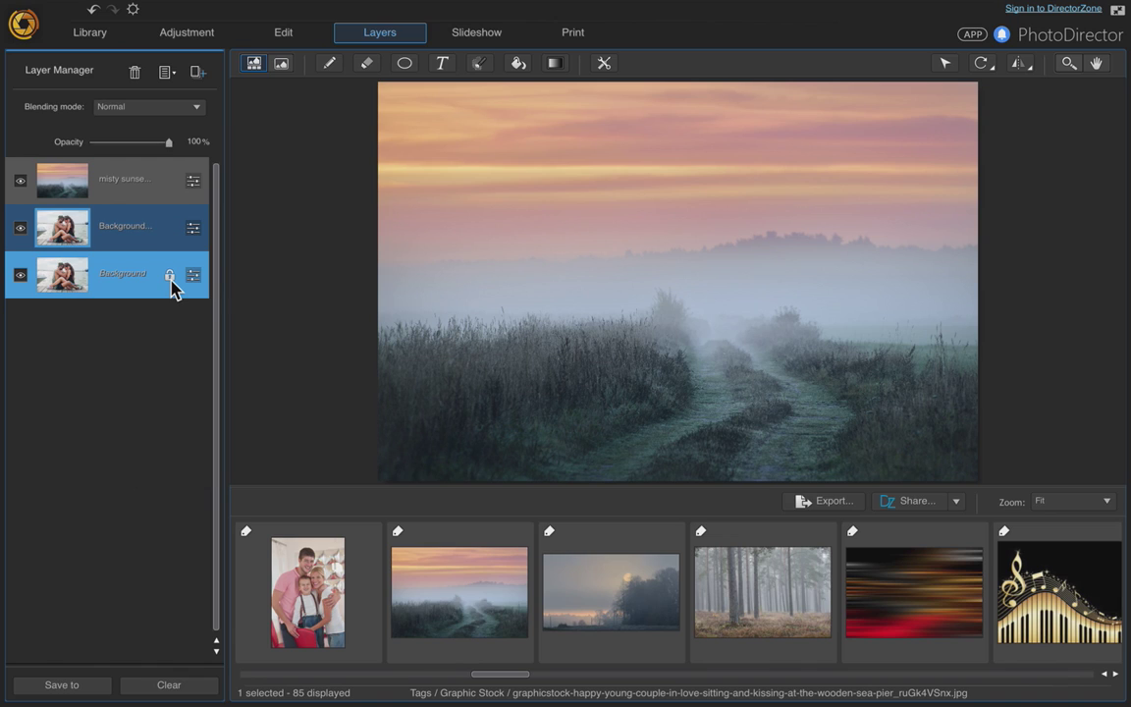
click(131, 284)
drag(162, 273, 135, 174)
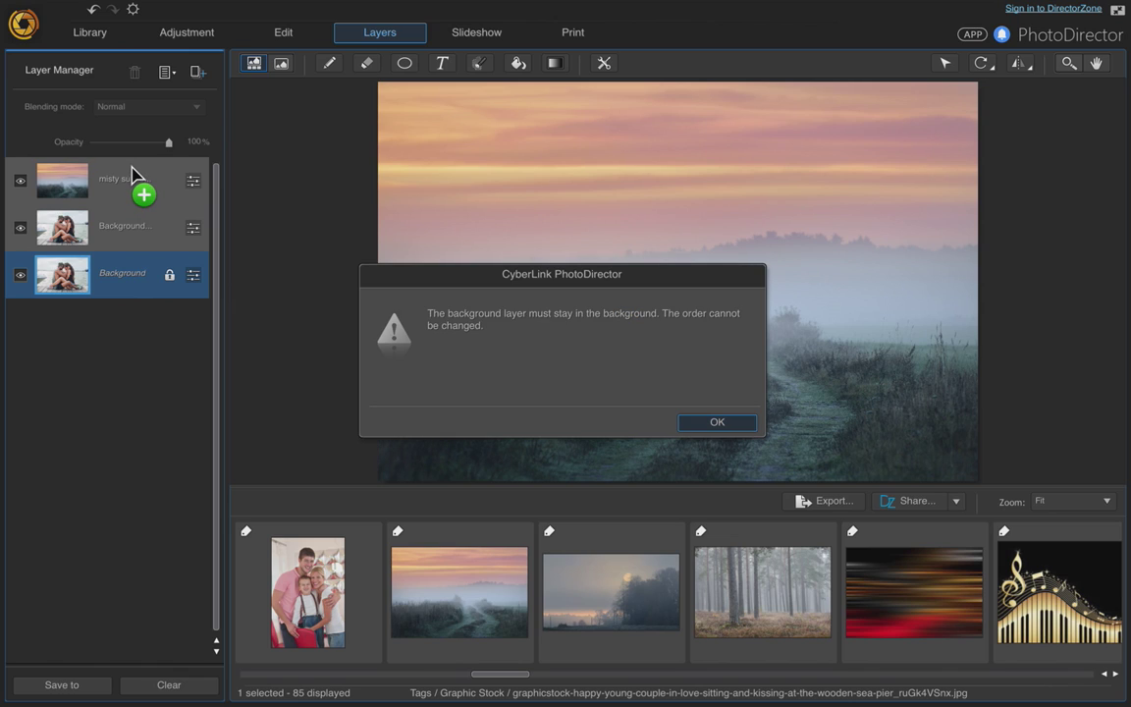
click(711, 423)
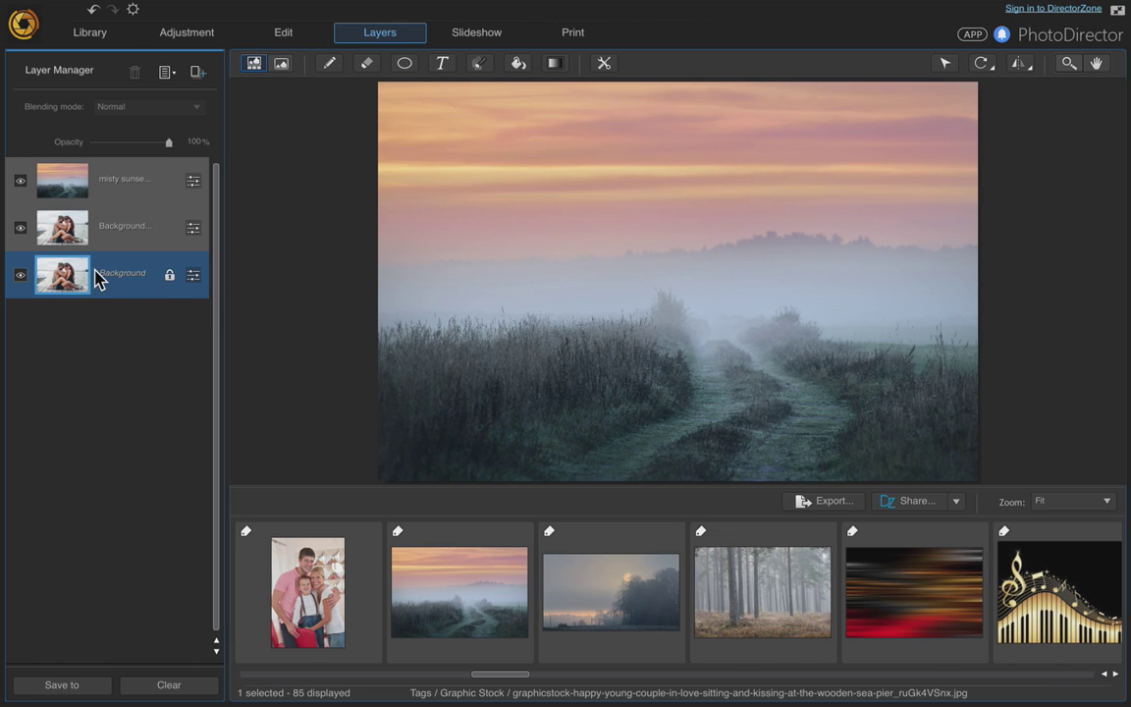
ctrl+click(97, 232)
drag(115, 235, 123, 183)
ctrl+click(30, 279)
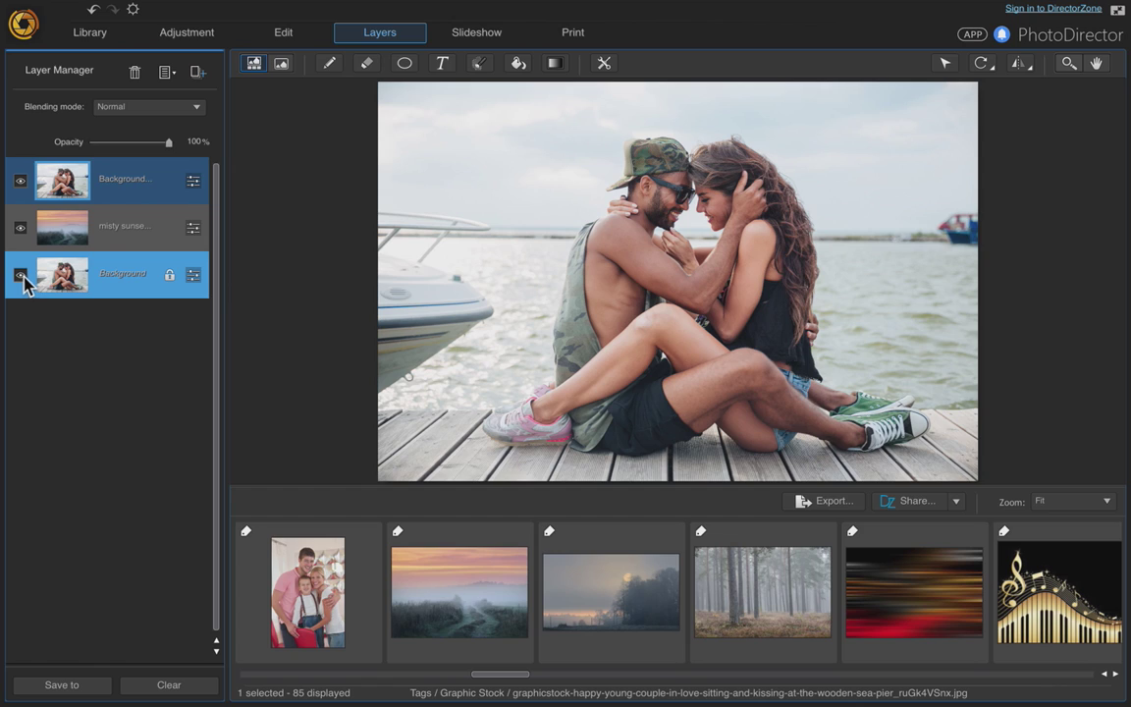
Hide the original Background layer and switch to Viewer-only mode
click(19, 275)
click(284, 65)
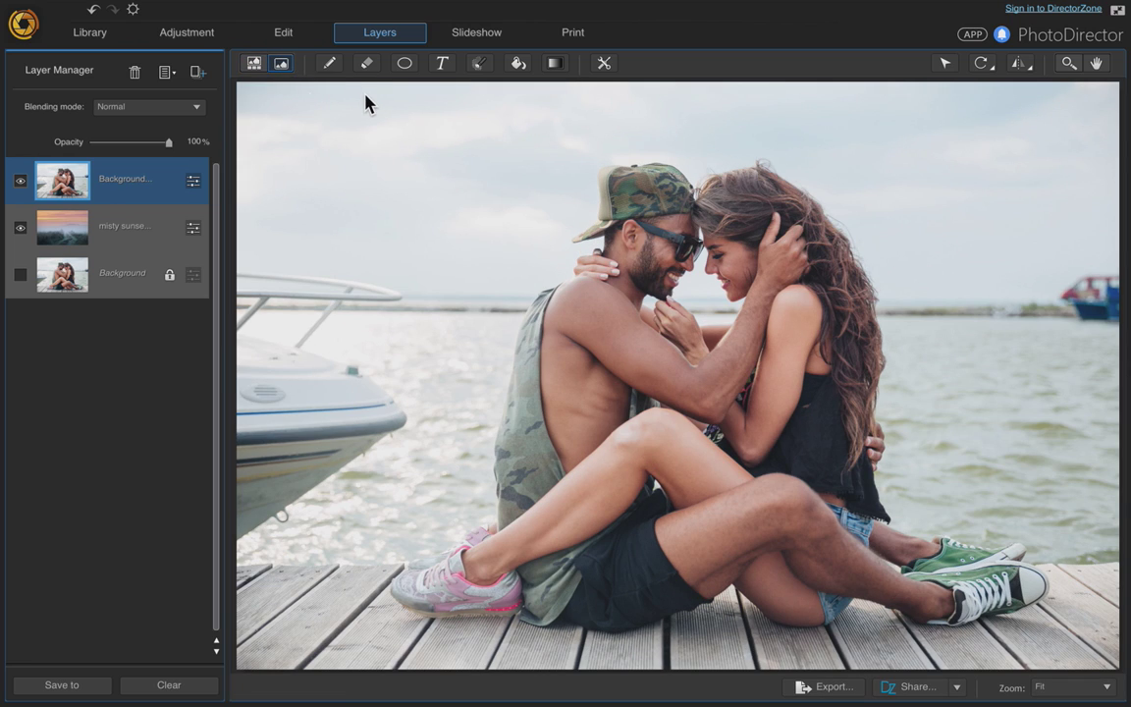
Trial a Smart Brush selection over the sky and water left of the couple, then clear it
click(482, 66)
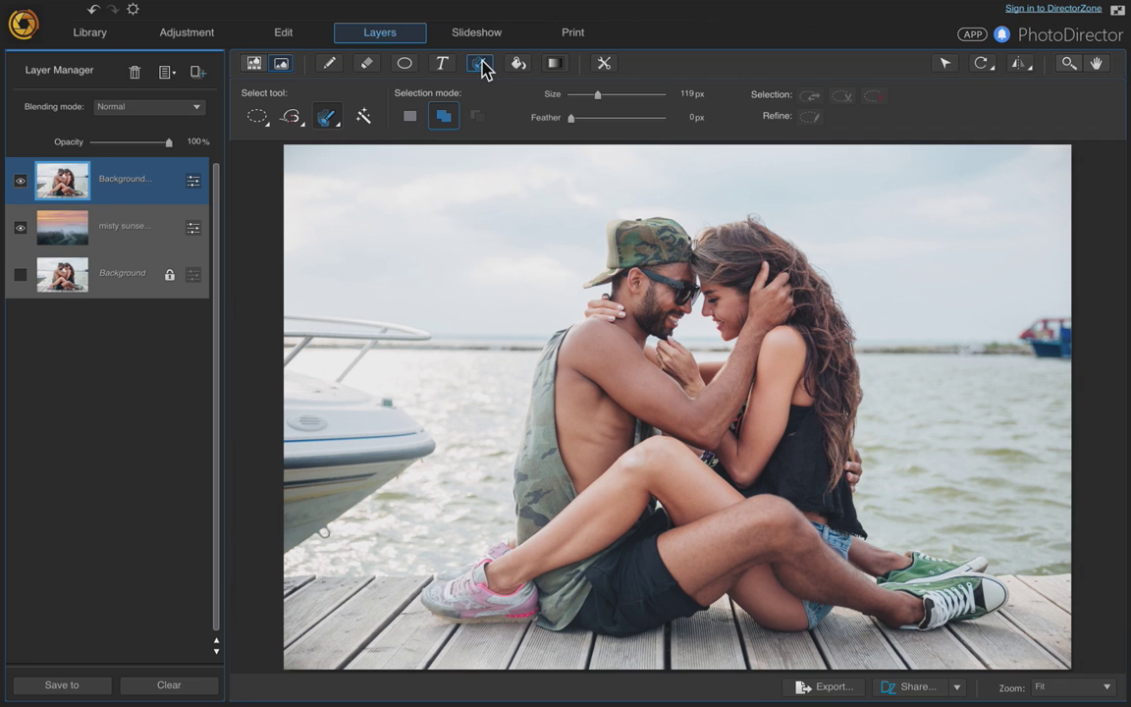
click(336, 126)
click(340, 165)
mouse_move(459, 168)
mouse_down()
mouse_move(398, 262)
mouse_move(481, 309)
mouse_move(522, 293)
mouse_move(487, 402)
mouse_move(521, 322)
mouse_move(489, 250)
mouse_move(422, 388)
mouse_move(461, 432)
mouse_move(499, 432)
mouse_move(454, 373)
mouse_move(454, 348)
mouse_move(423, 442)
mouse_move(447, 517)
mouse_move(374, 479)
mouse_move(338, 500)
mouse_move(360, 554)
mouse_move(316, 493)
mouse_move(365, 511)
mouse_up()
drag(404, 572, 425, 539)
key(alt)
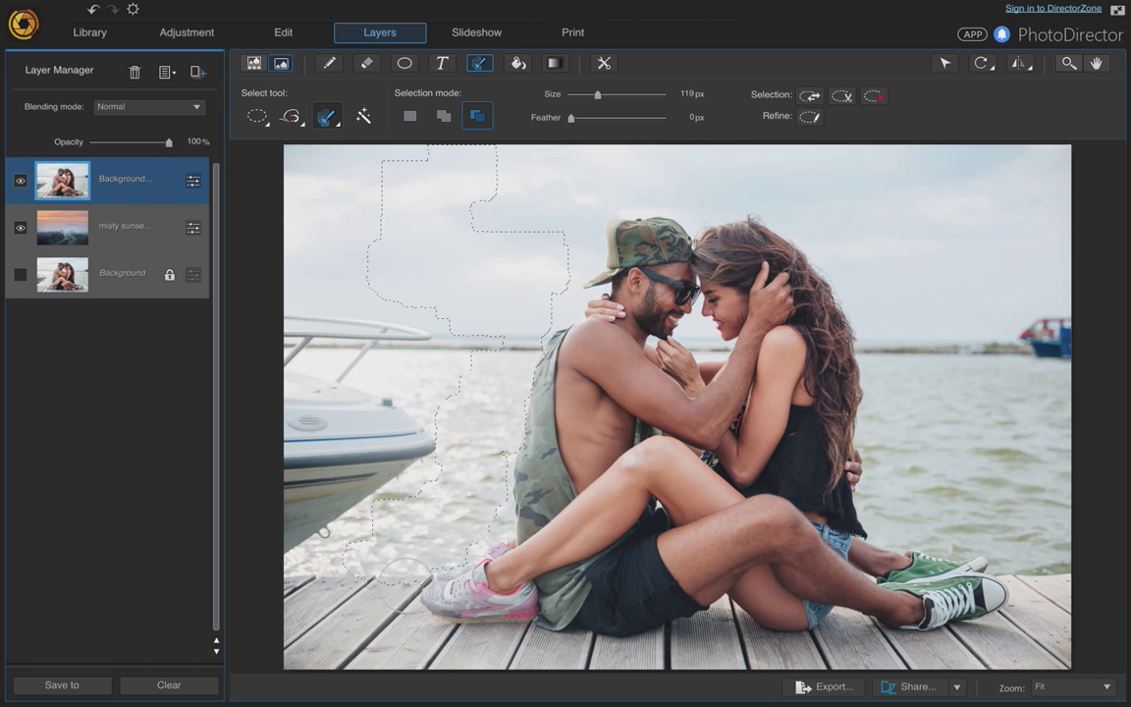
key(alt)
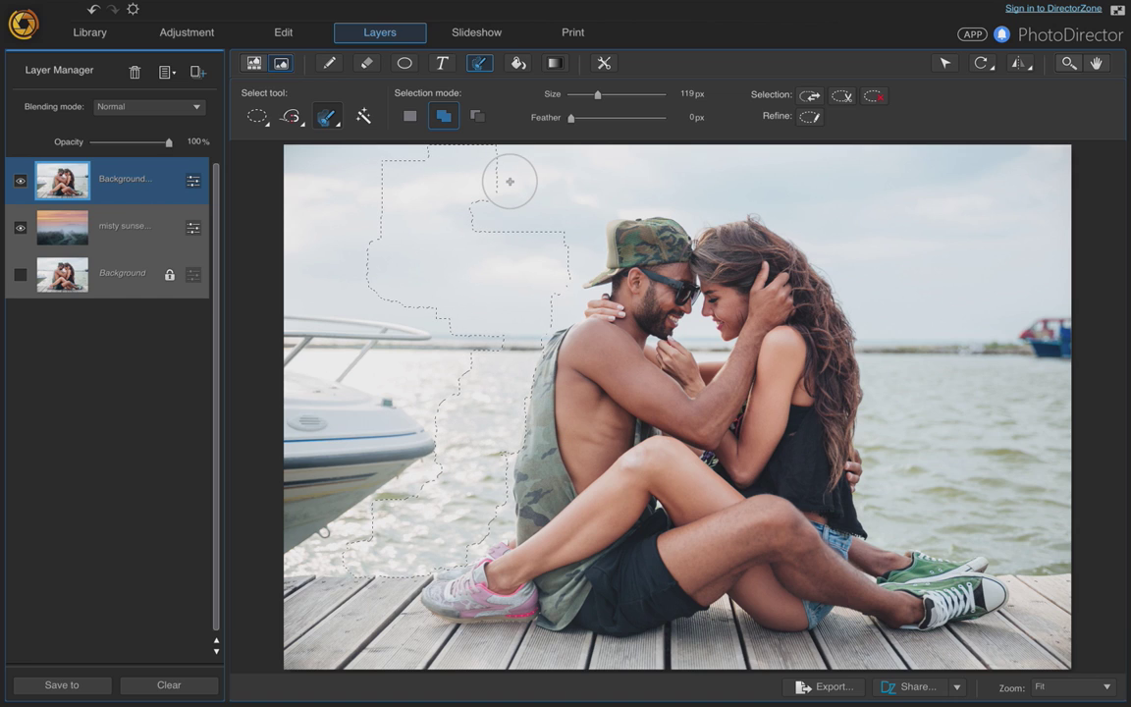
click(875, 98)
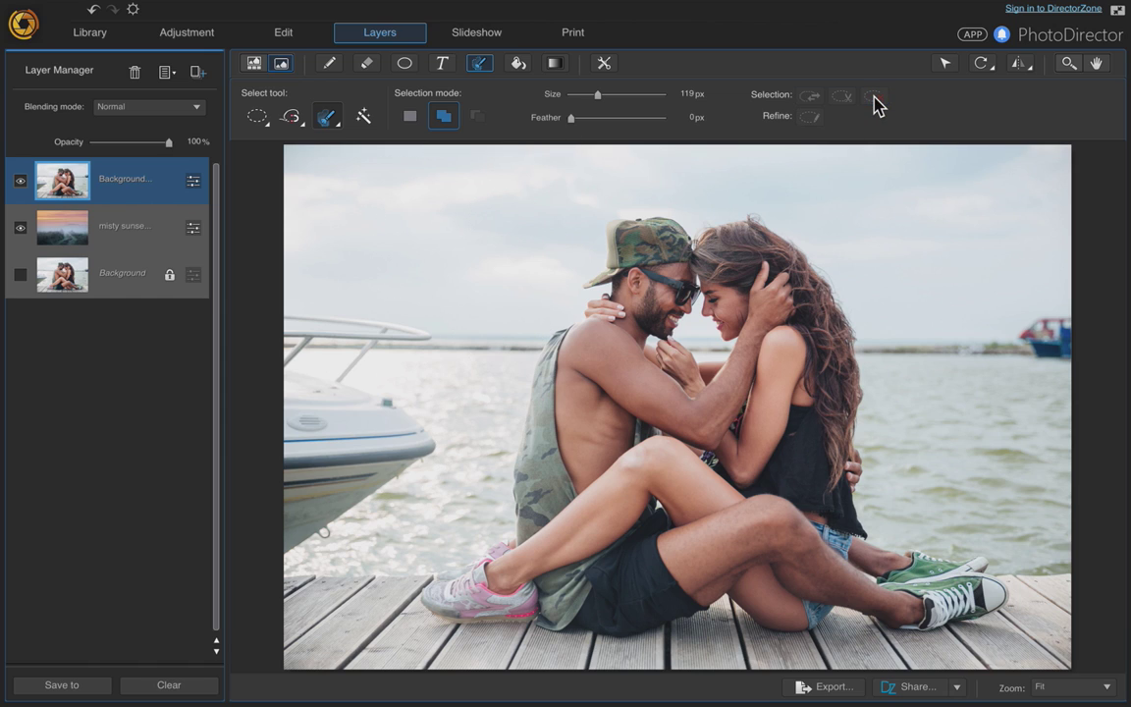
Use Eraser (Pencil) to erase the sky and water around the couple
click(368, 63)
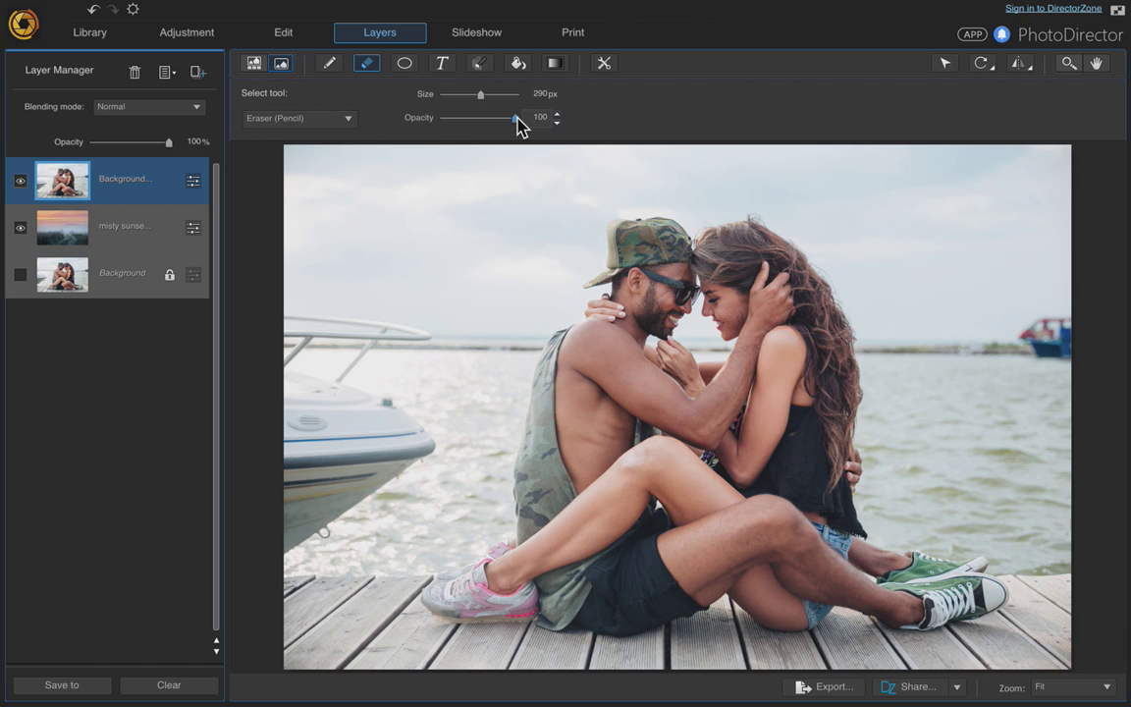
click(349, 120)
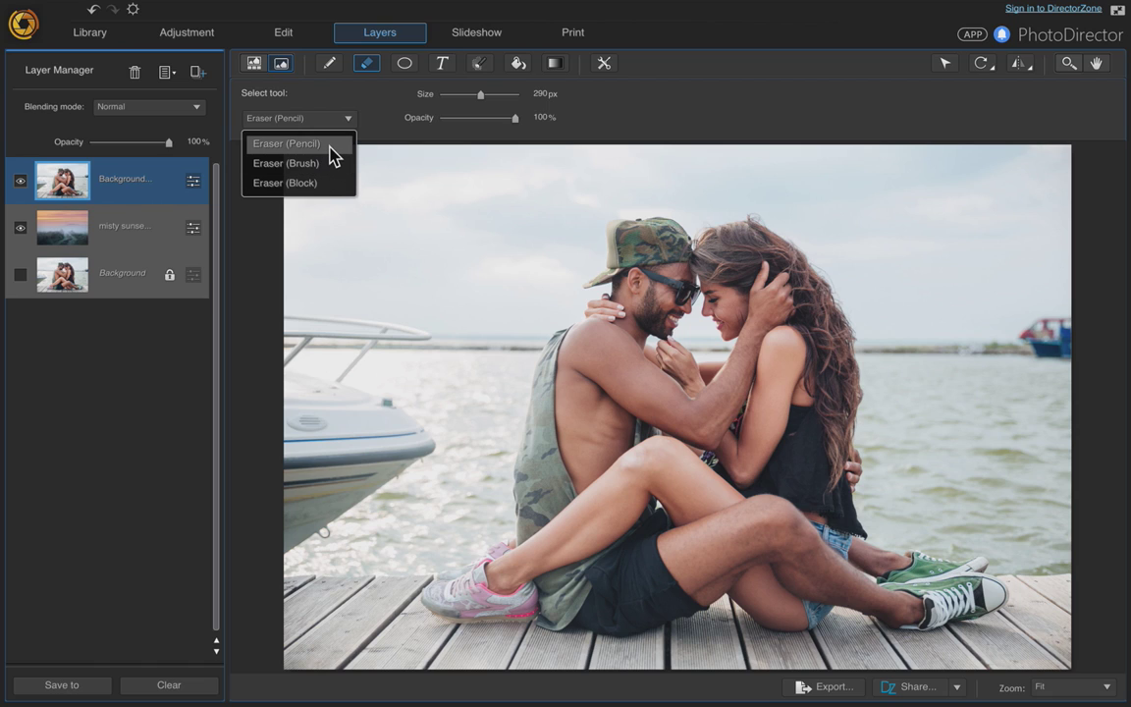
click(336, 149)
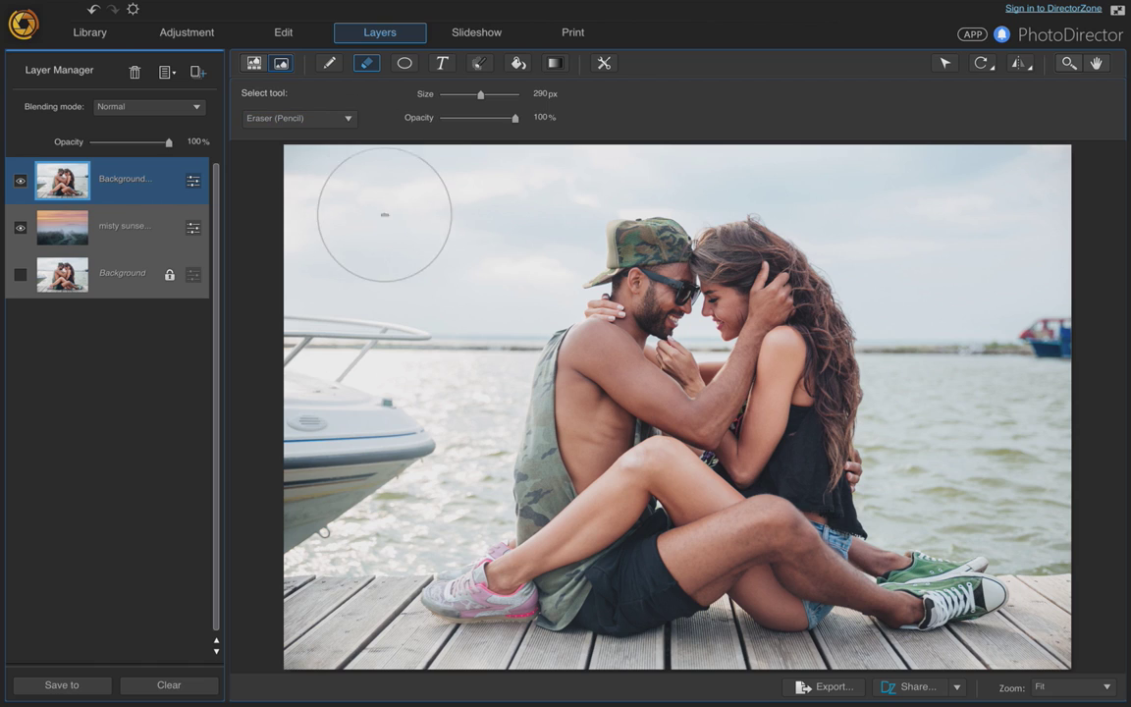
click(440, 203)
mouse_move(399, 264)
mouse_down()
mouse_move(422, 147)
mouse_move(373, 162)
mouse_move(284, 245)
mouse_move(312, 164)
mouse_move(283, 252)
mouse_move(283, 480)
mouse_move(280, 522)
mouse_move(267, 522)
mouse_move(298, 513)
mouse_move(323, 525)
mouse_move(413, 521)
mouse_move(366, 486)
mouse_move(363, 373)
mouse_move(308, 411)
mouse_move(343, 494)
mouse_move(388, 501)
mouse_move(417, 461)
mouse_move(441, 344)
mouse_move(504, 230)
mouse_move(472, 197)
mouse_move(392, 457)
mouse_move(379, 328)
mouse_move(455, 209)
mouse_move(442, 126)
mouse_move(403, 132)
mouse_move(650, 163)
mouse_move(805, 142)
mouse_move(870, 199)
mouse_move(933, 304)
mouse_move(937, 414)
mouse_move(1082, 488)
mouse_move(1040, 341)
mouse_move(1080, 379)
mouse_move(972, 316)
mouse_move(940, 181)
mouse_move(864, 147)
mouse_move(1089, 221)
mouse_up()
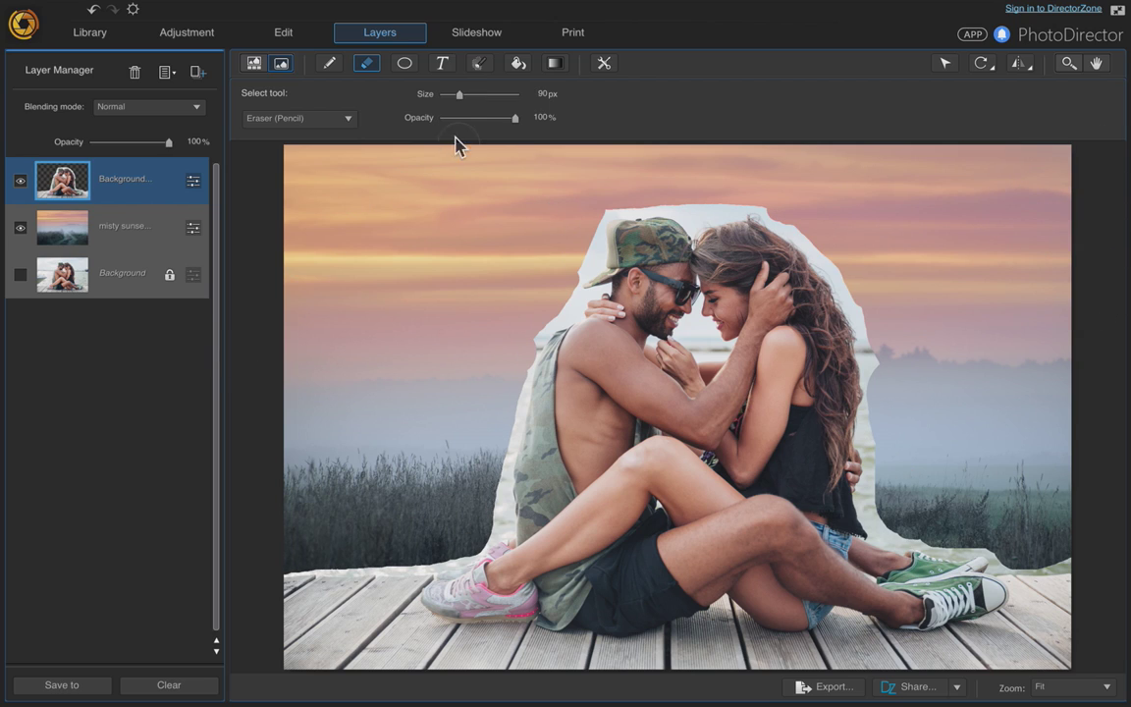
click(330, 125)
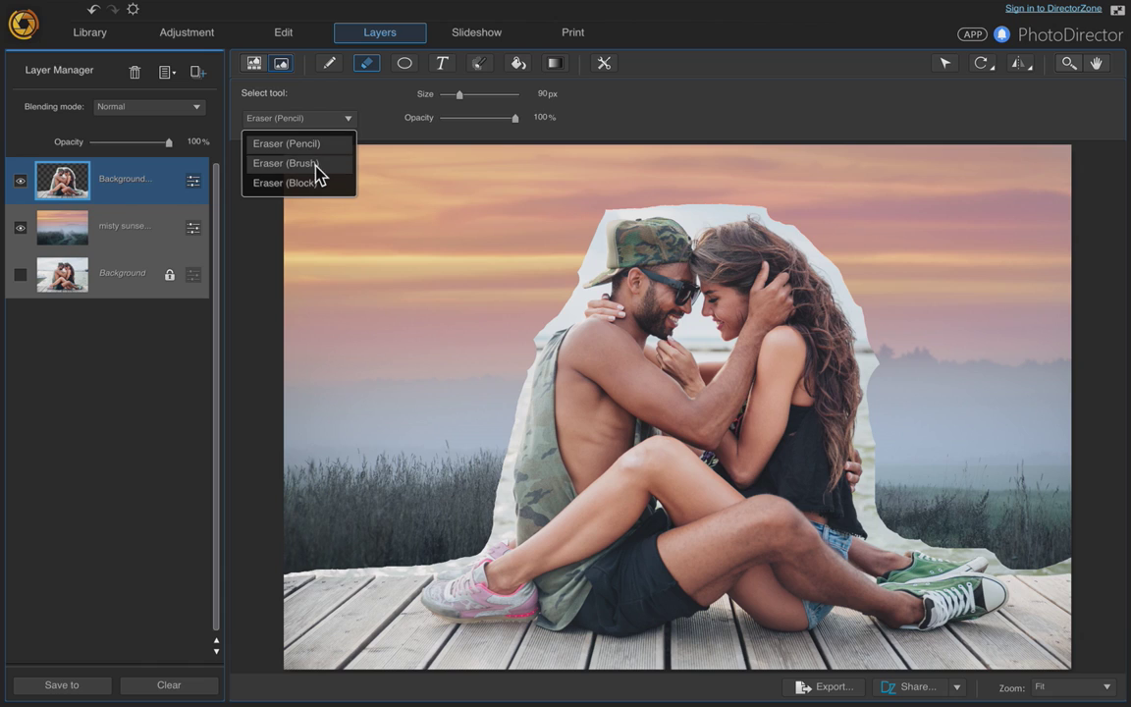
Switch to Eraser (Brush), zoom to 100 %, and raise the brush size to 92 px
click(315, 165)
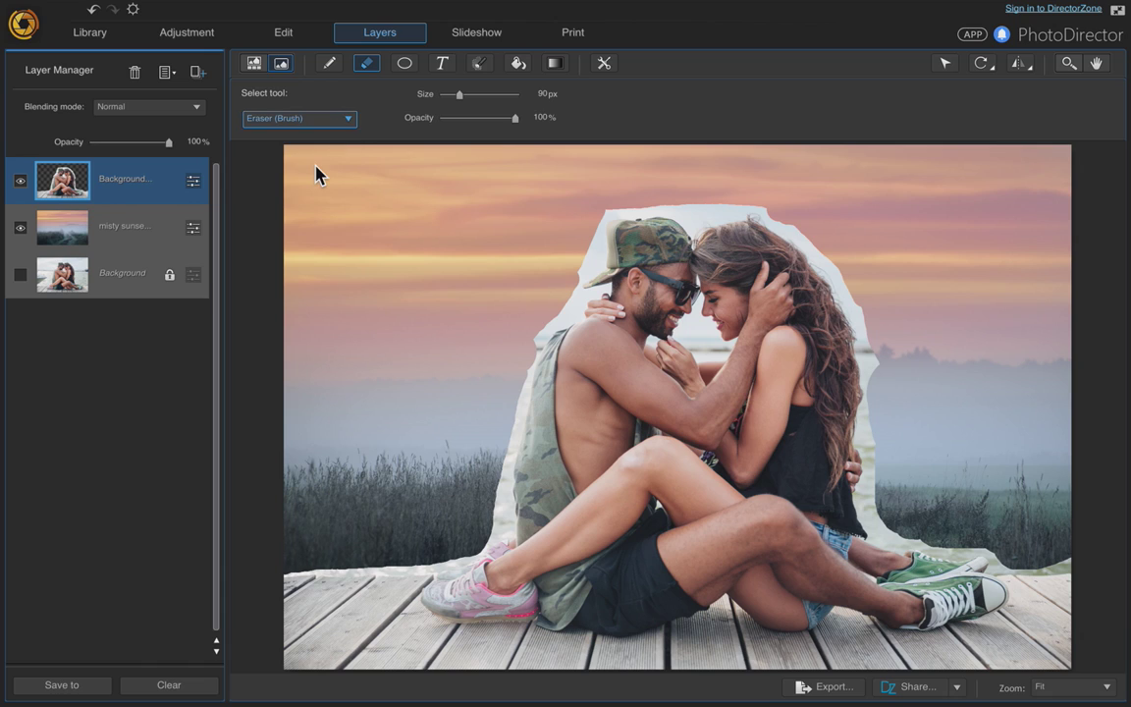
click(1072, 689)
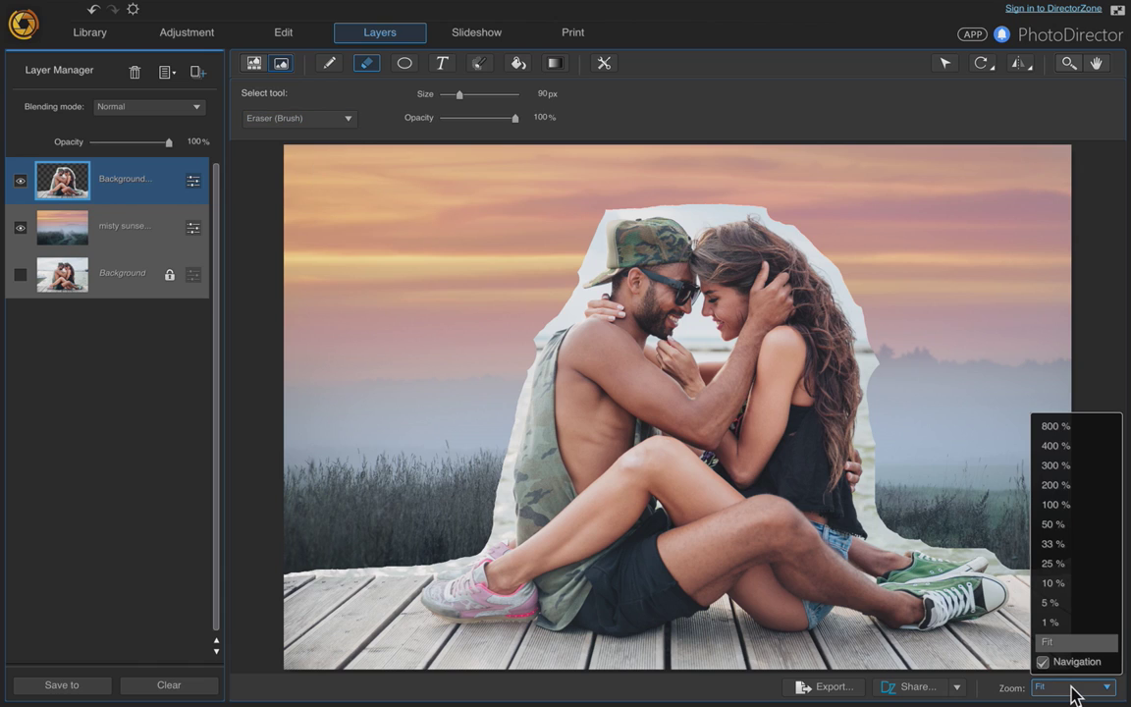
click(1068, 504)
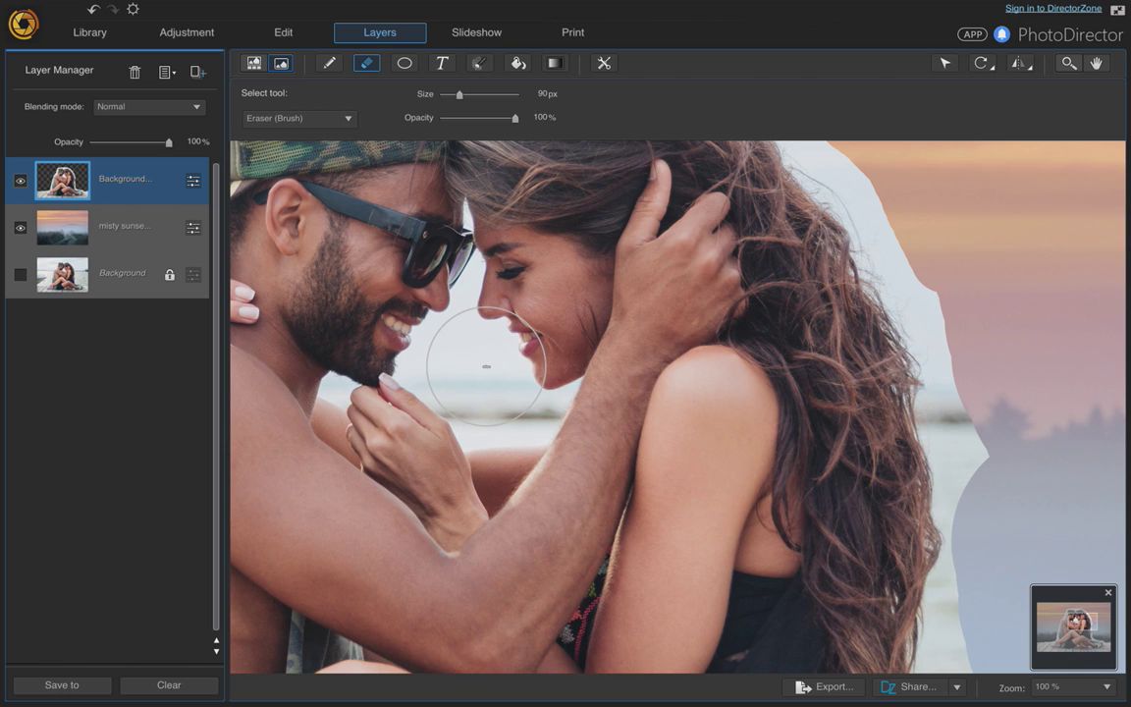
key(bracketright)
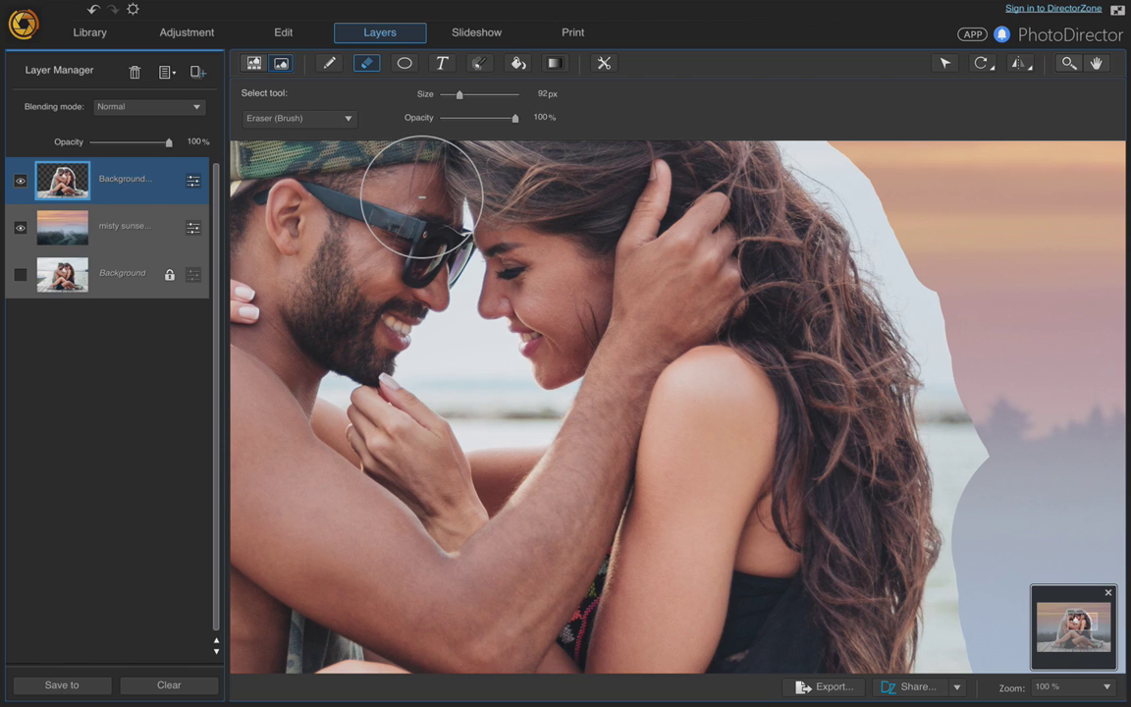
Magic-wand select and delete the leftover beach strips between the couple's faces
click(481, 67)
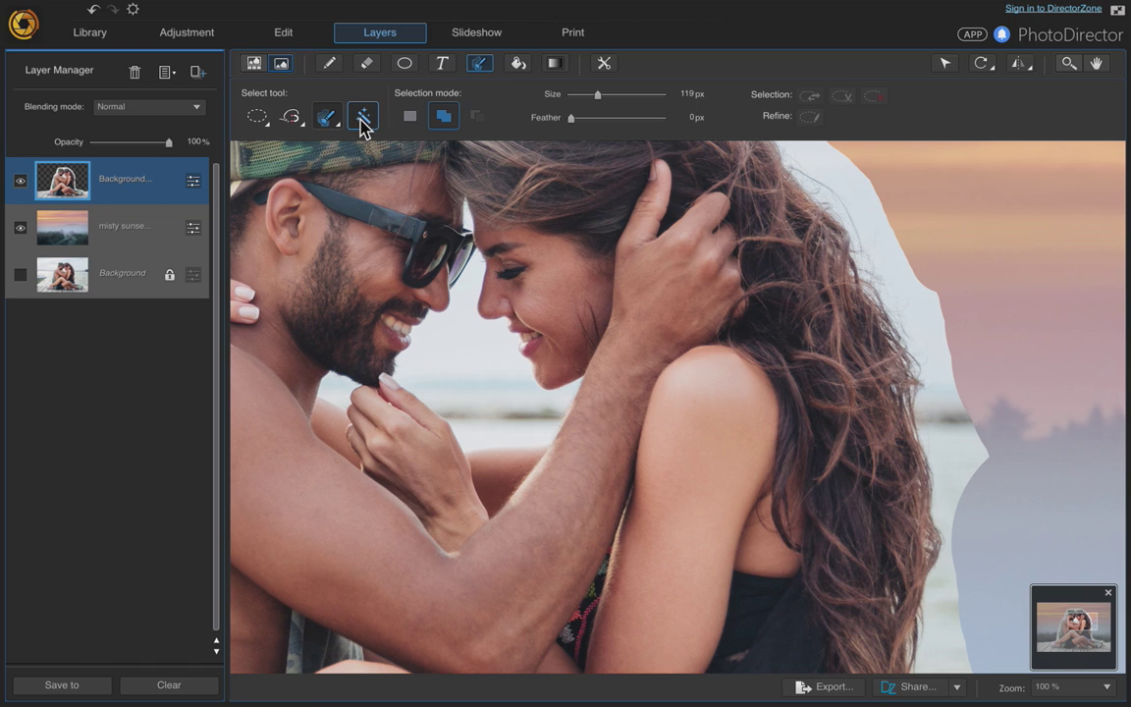
click(363, 118)
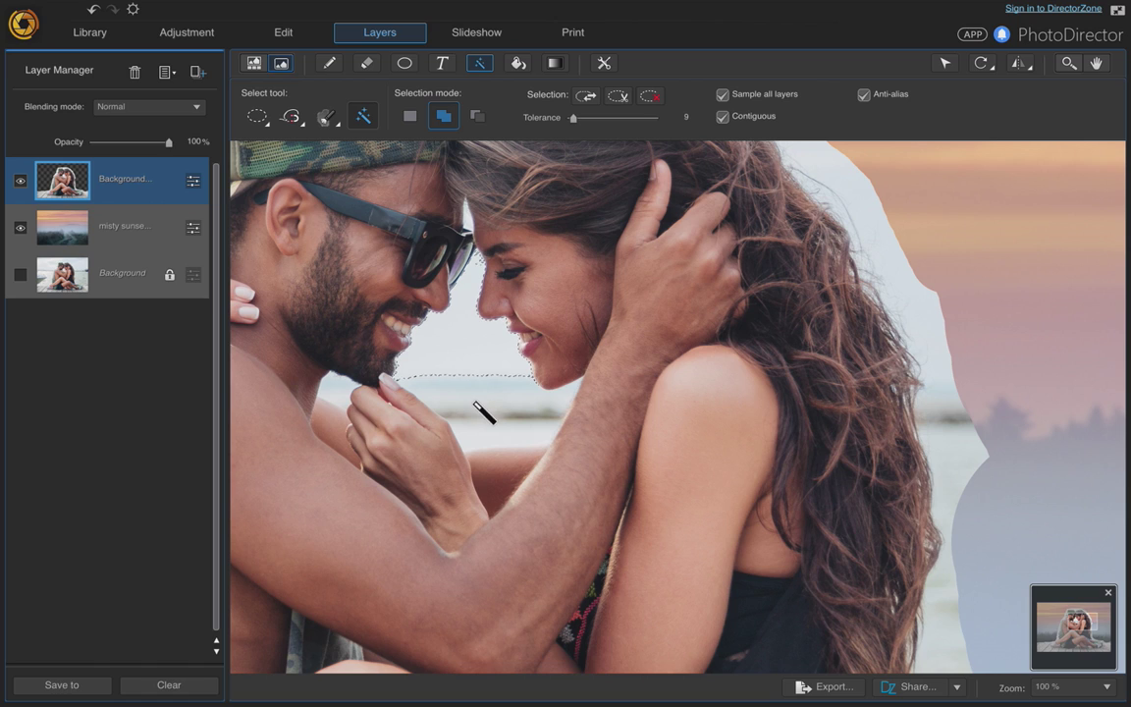
click(480, 388)
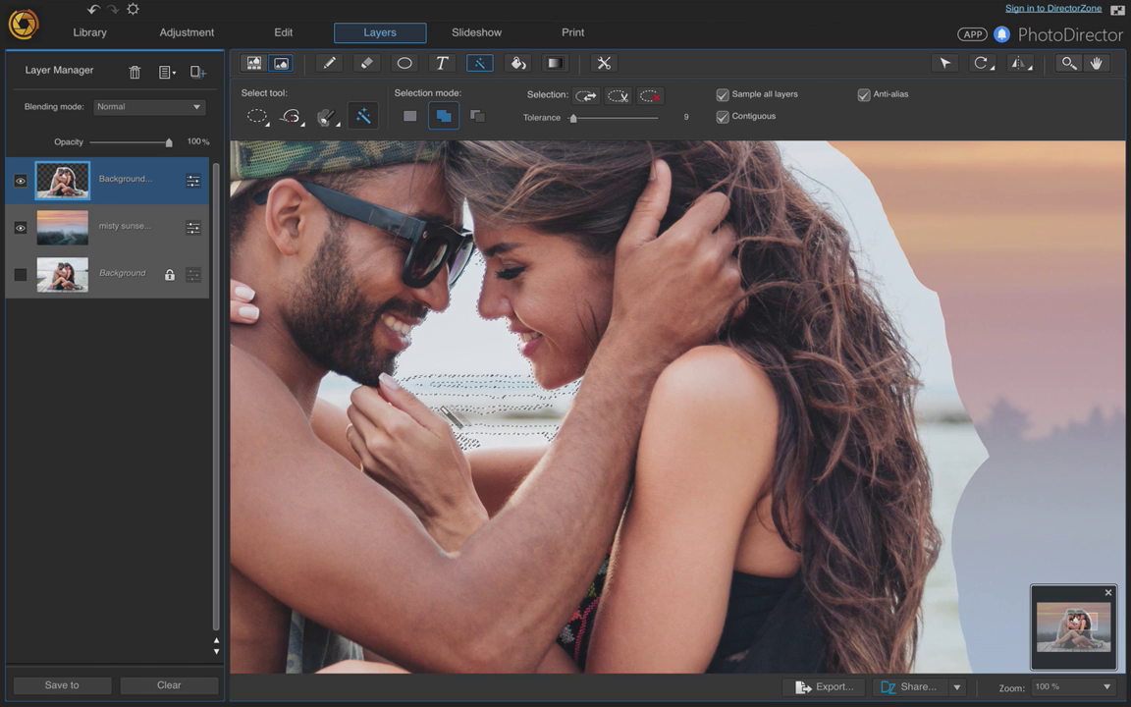
click(519, 442)
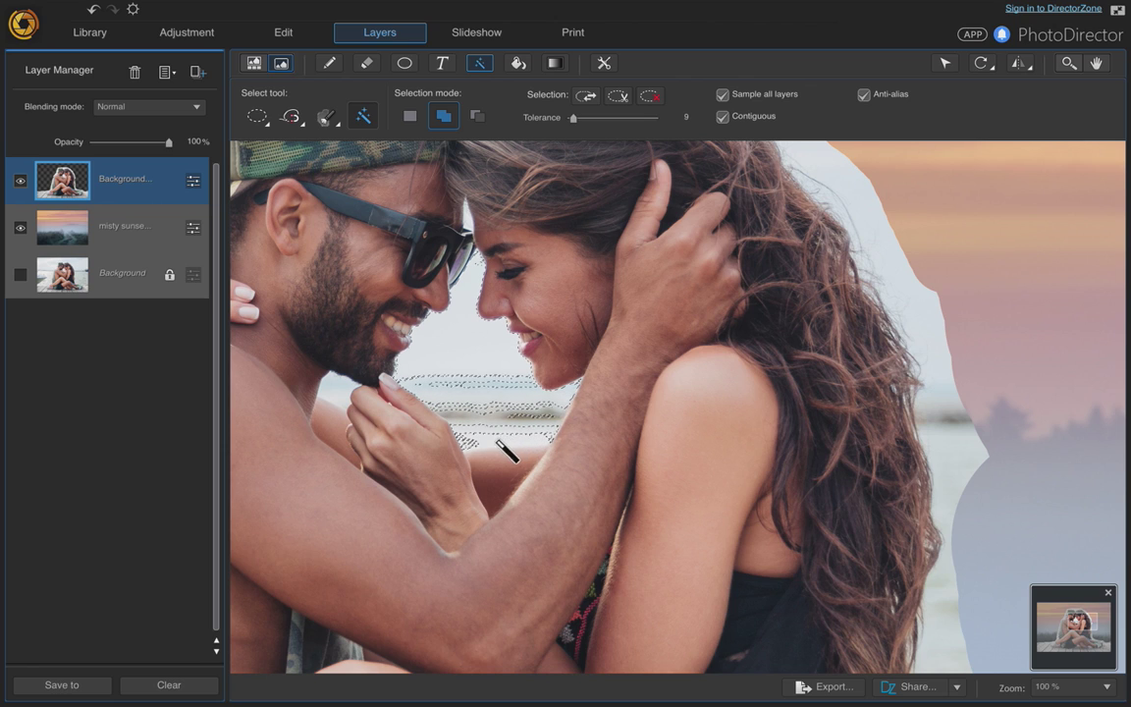
click(615, 98)
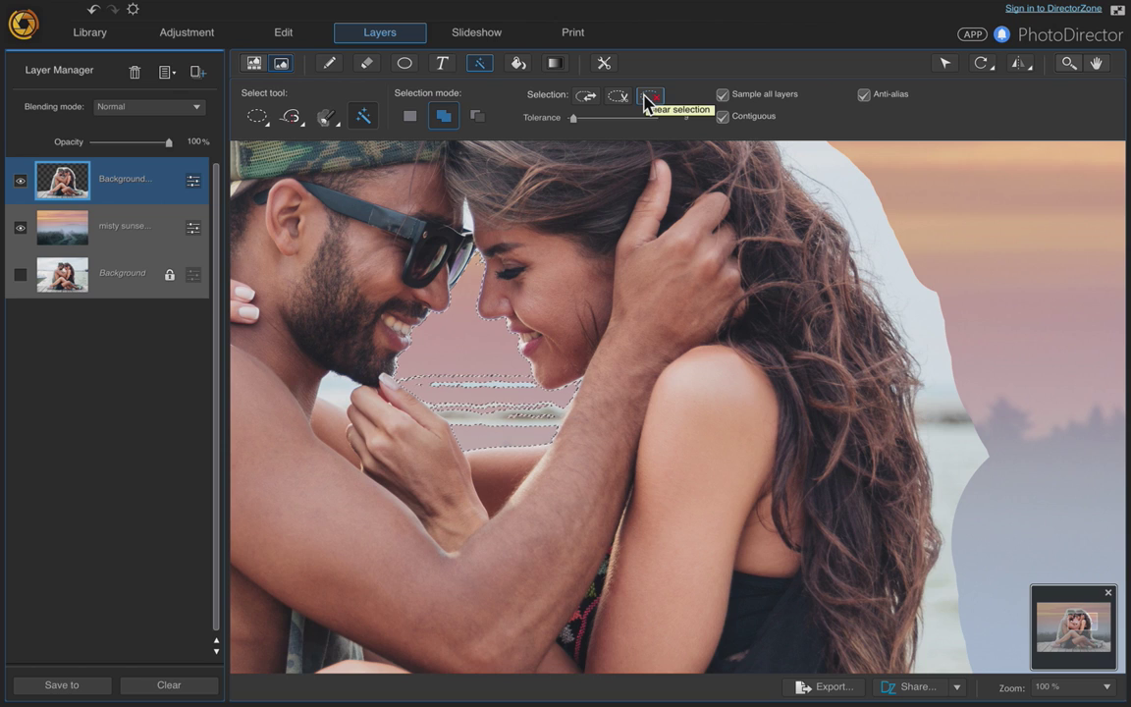
click(649, 98)
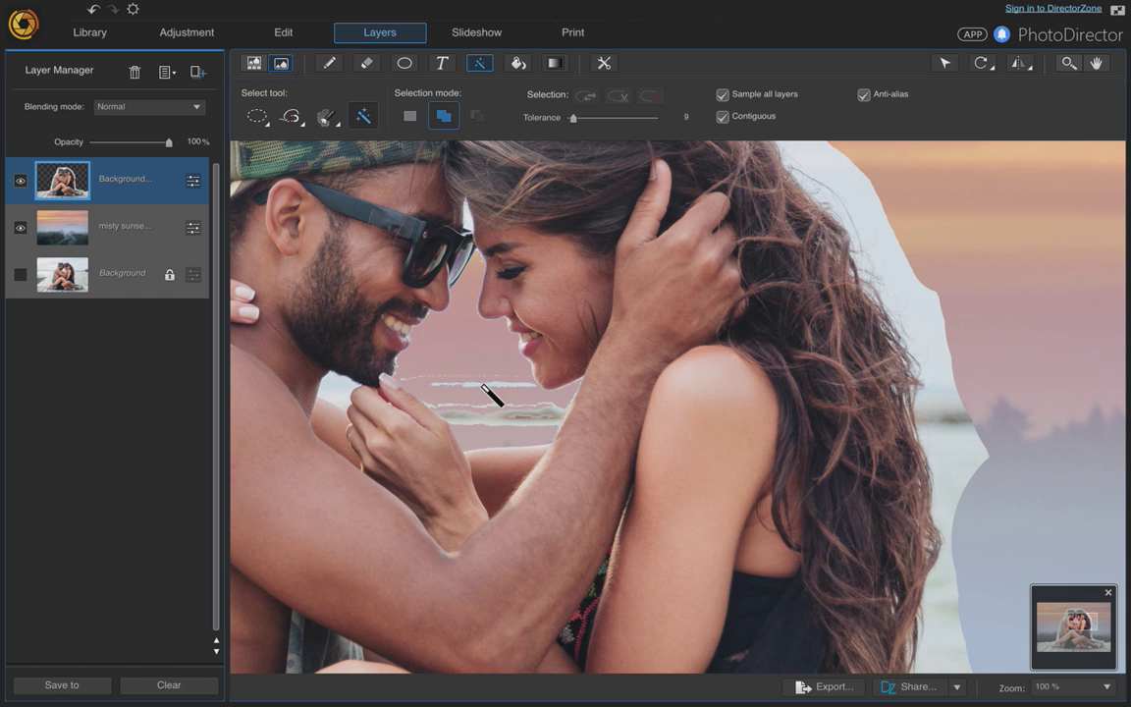
click(507, 422)
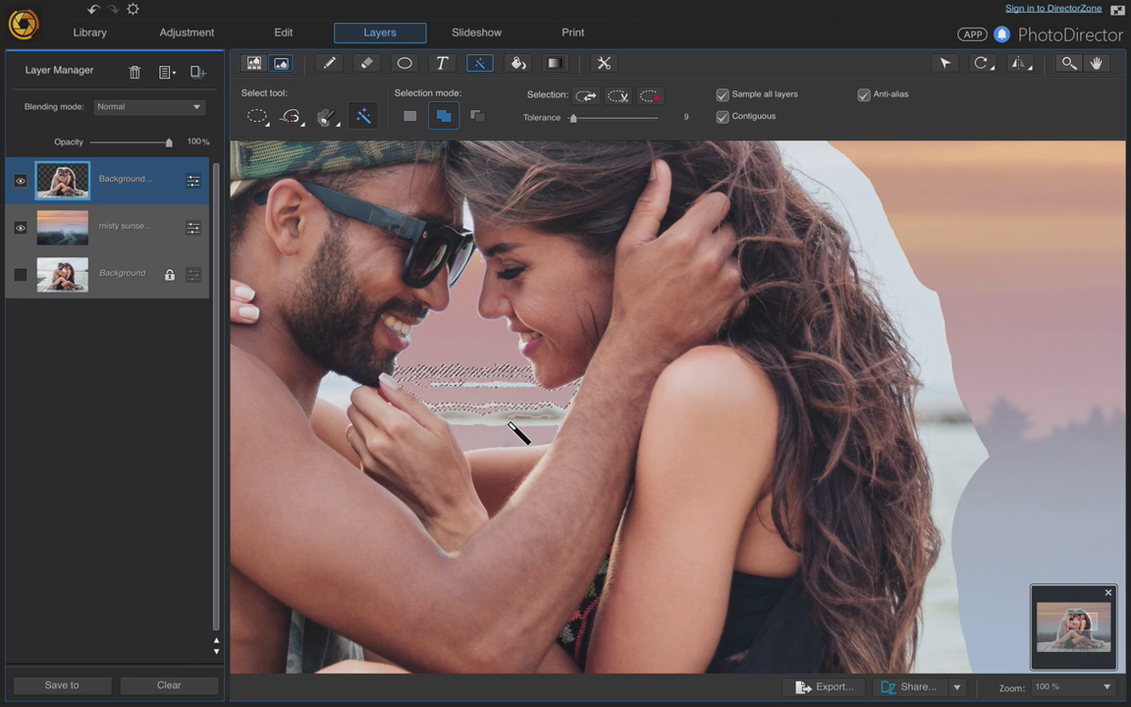
click(649, 98)
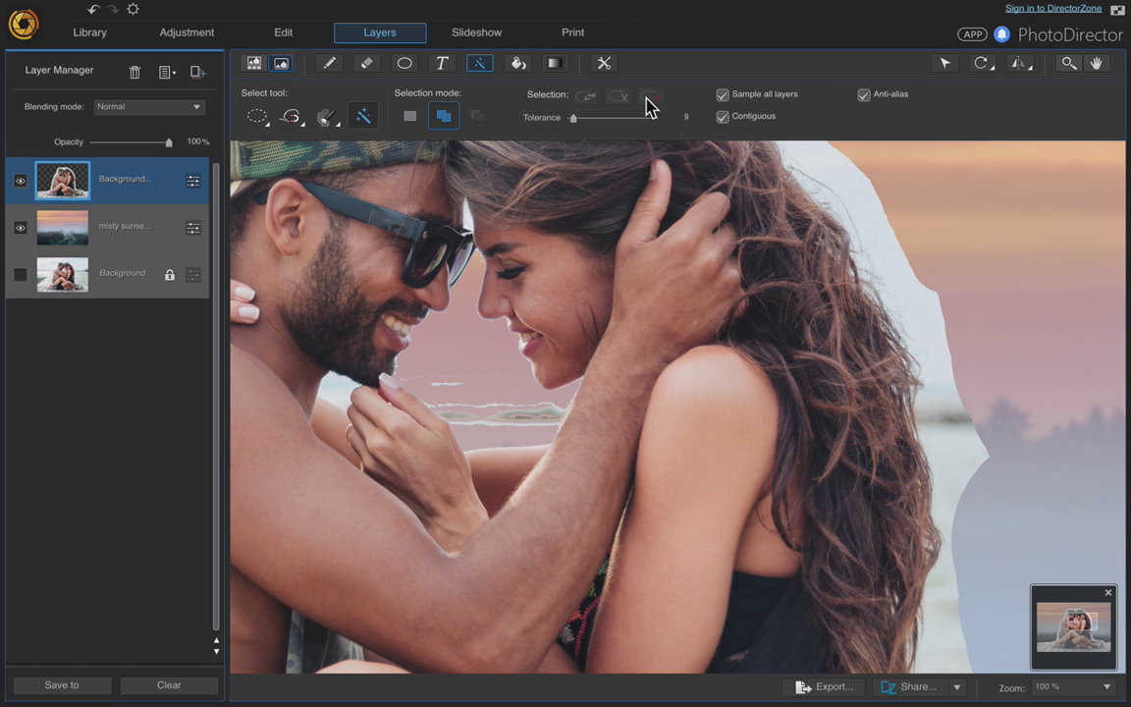
Pick Eraser (Brush), zoom to 200 % on the man's chin, and shrink the brush to 9 px
click(364, 65)
scroll(456, 377, down, 5)
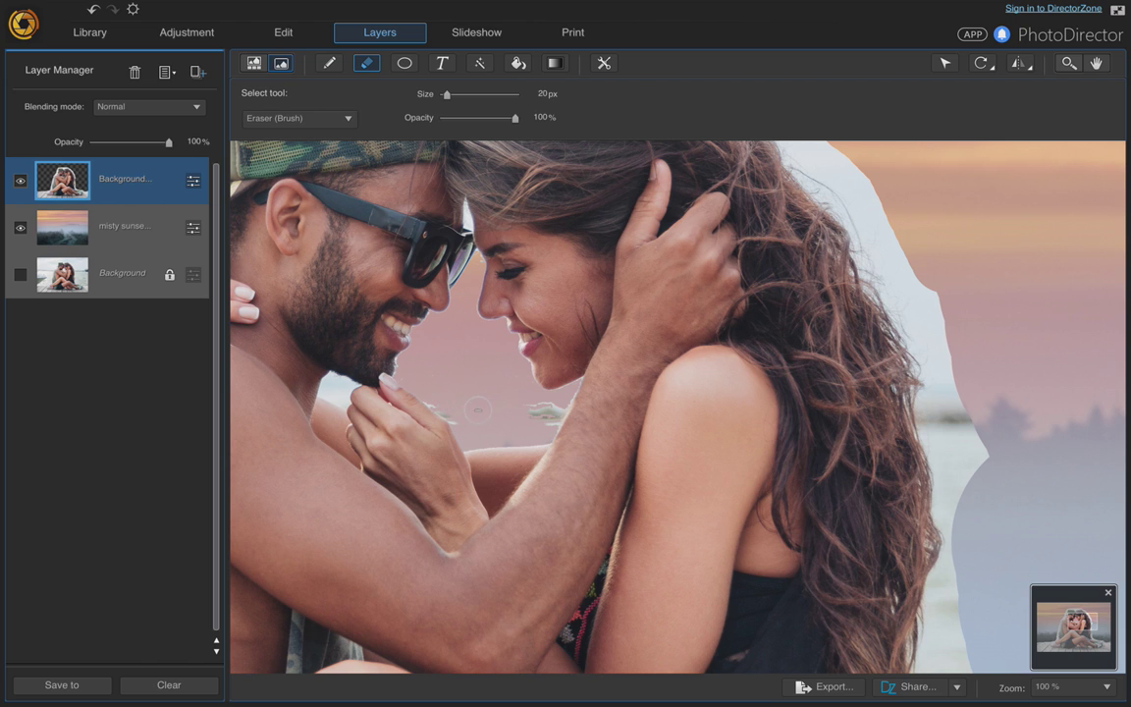
click(1049, 688)
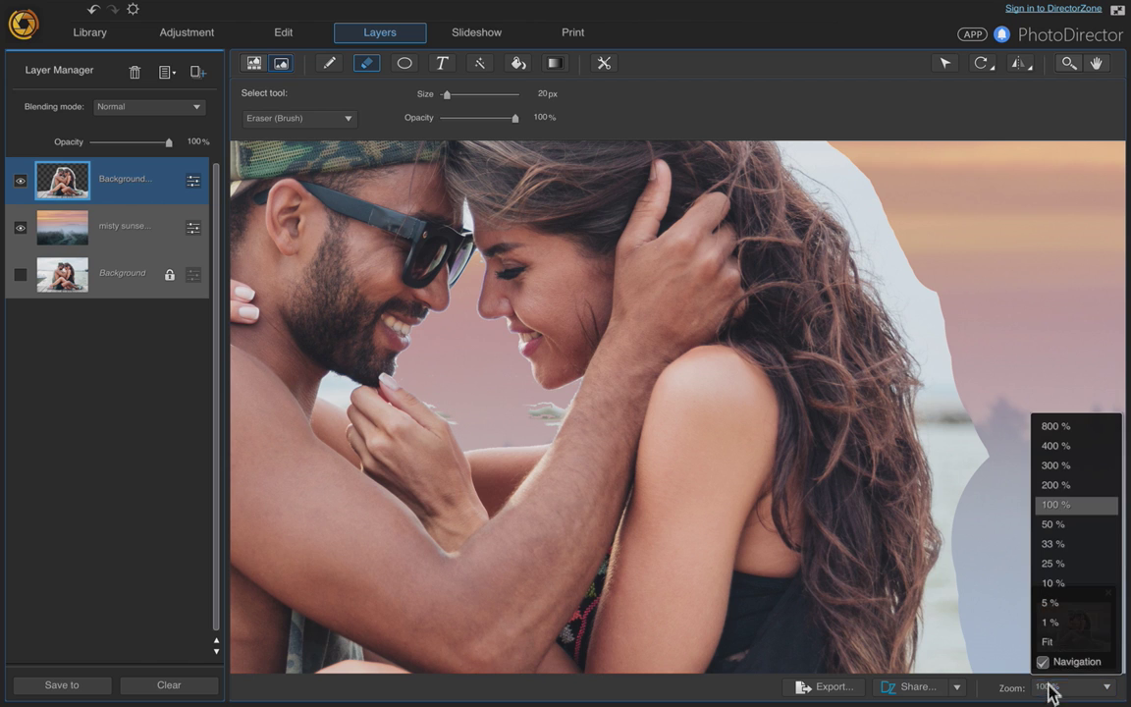
click(1080, 485)
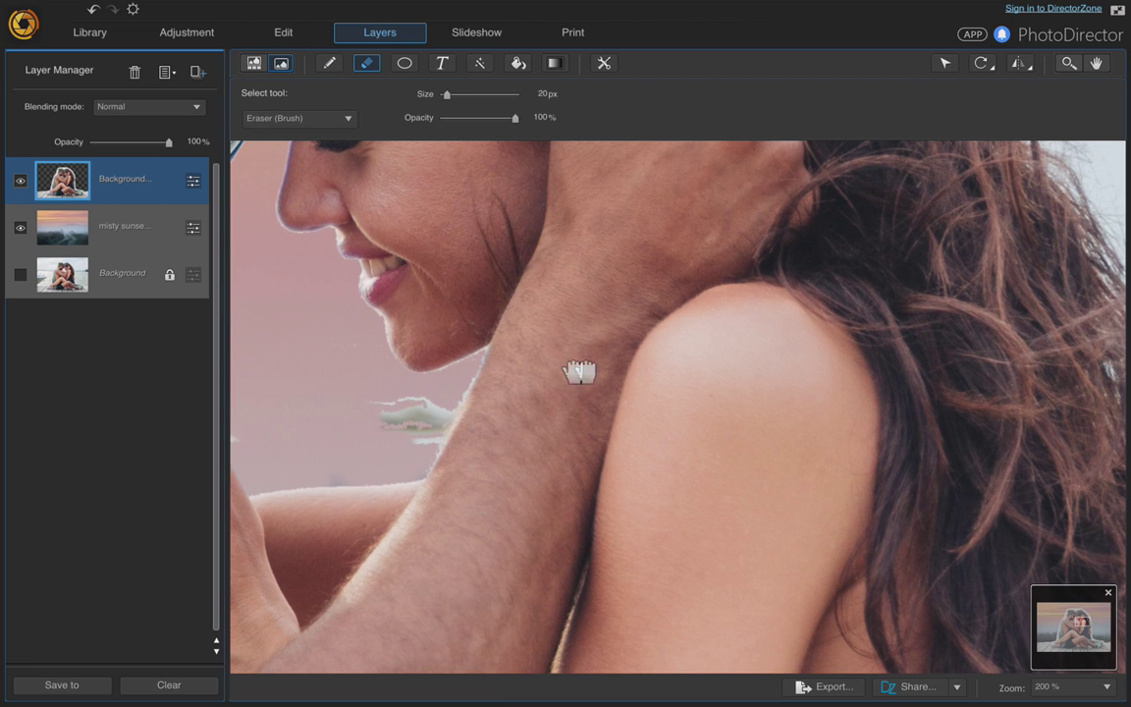
drag(737, 370, 603, 368)
drag(434, 345, 464, 362)
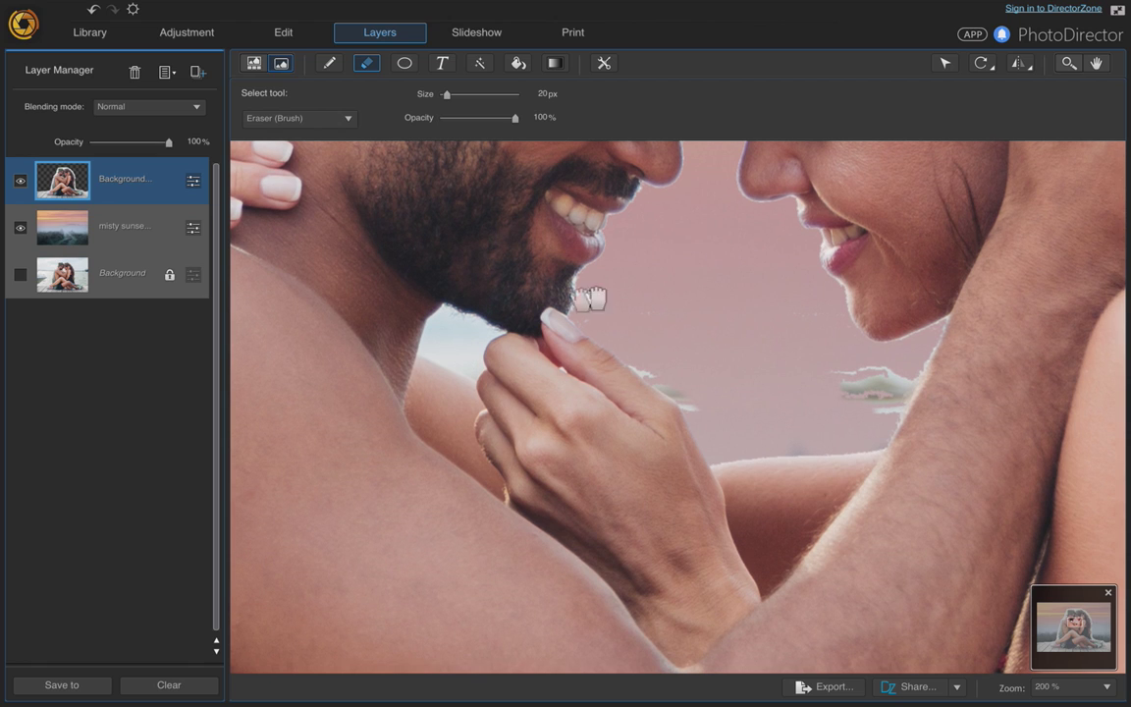
drag(460, 337, 451, 287)
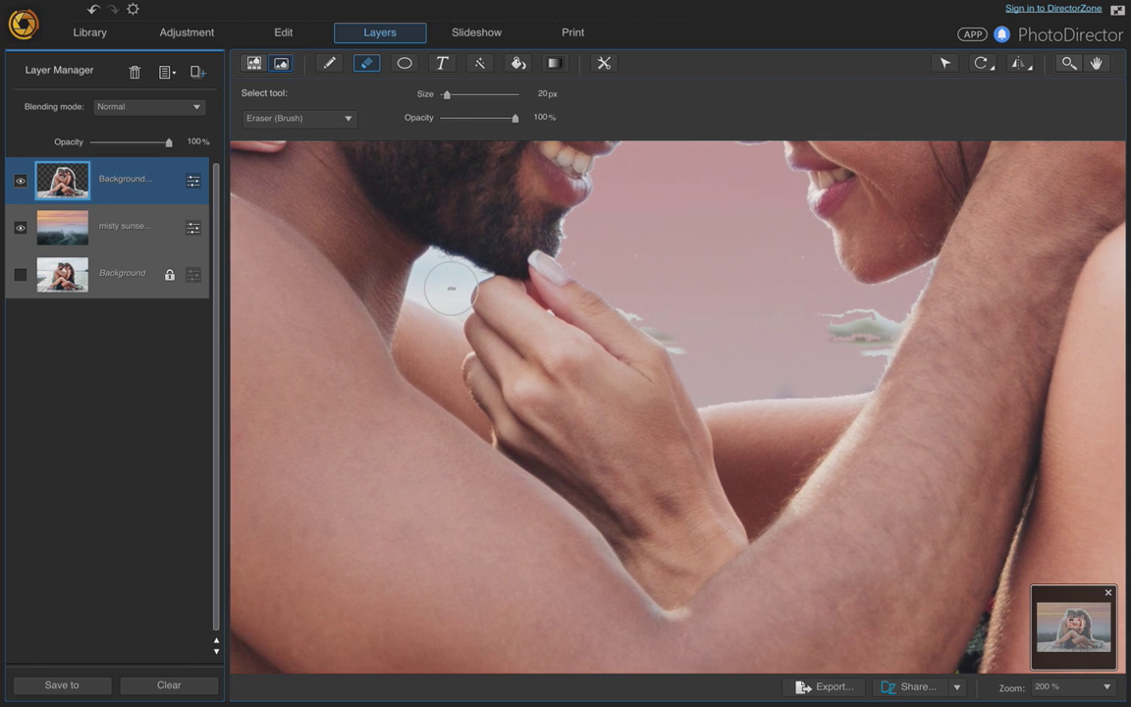
drag(447, 93, 444, 93)
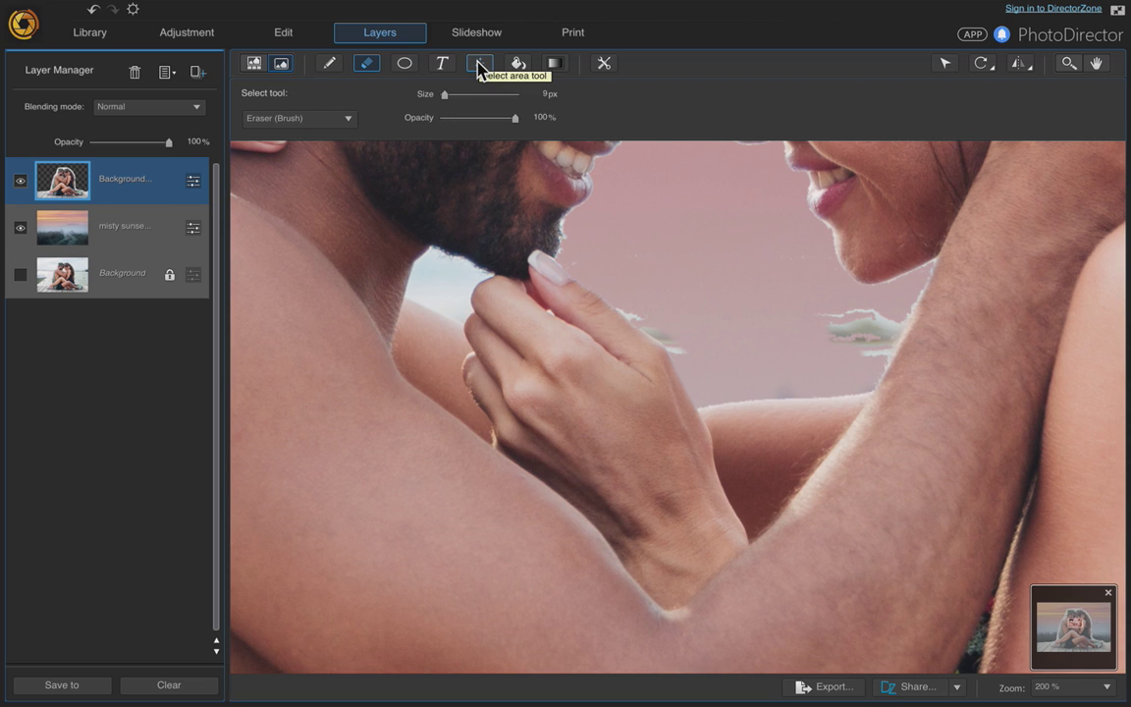
Magic-wand select the sky patch under the man's beard and delete it
click(480, 65)
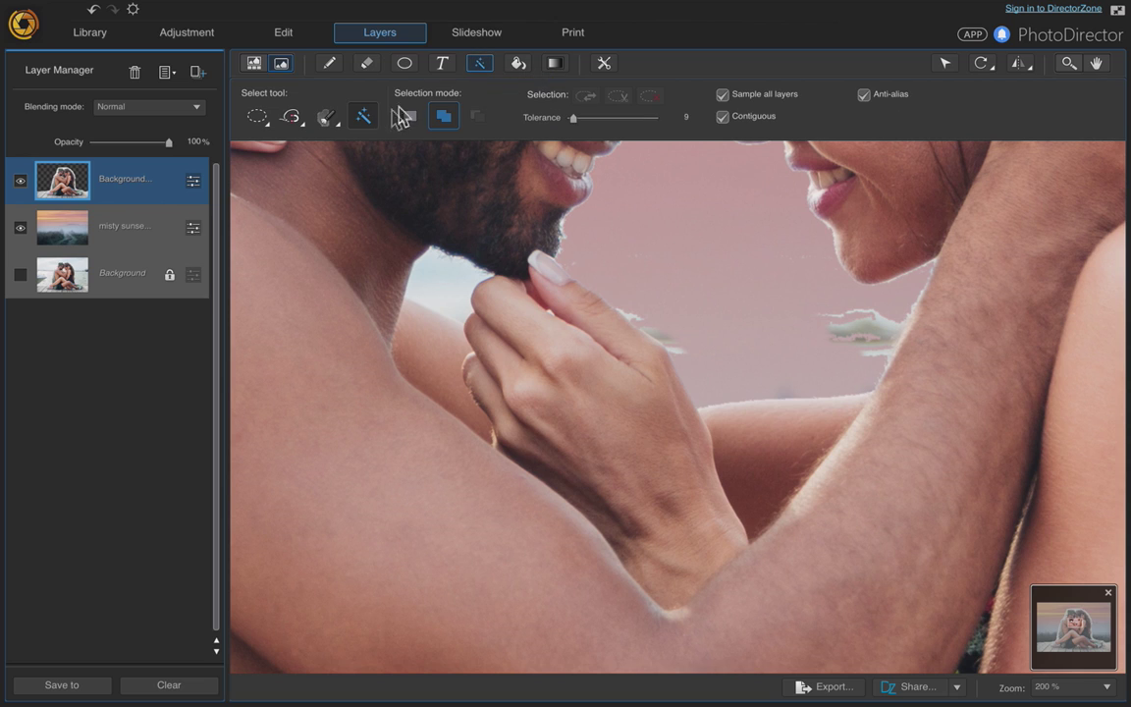
click(432, 268)
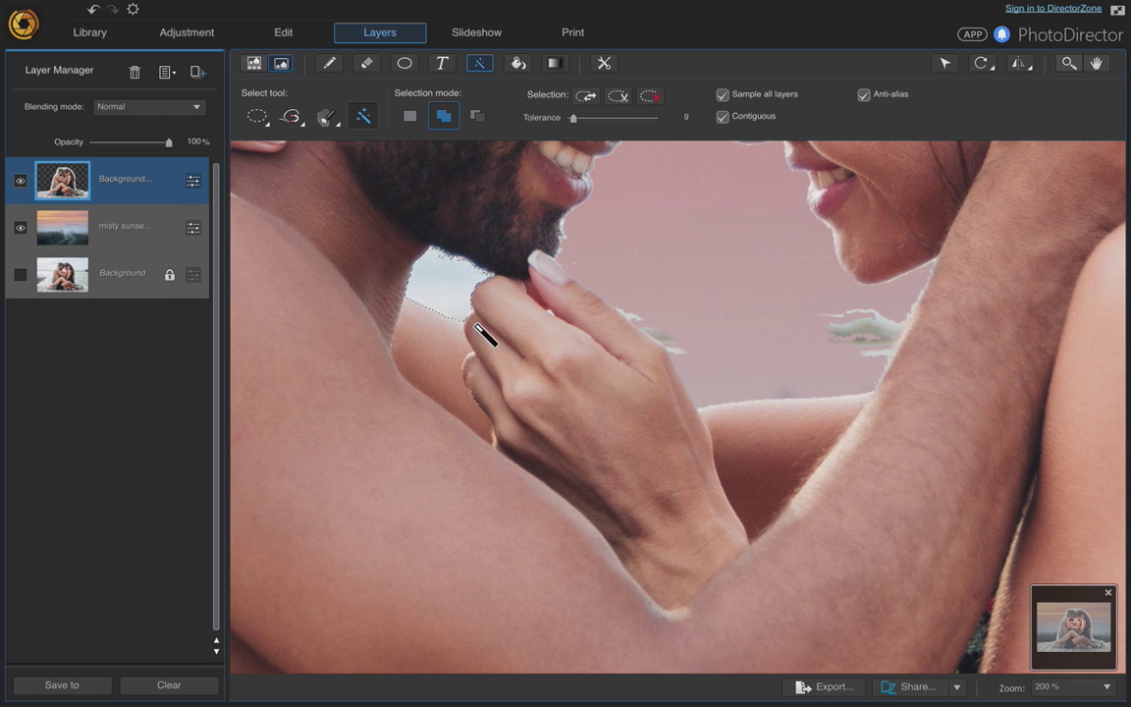
click(620, 99)
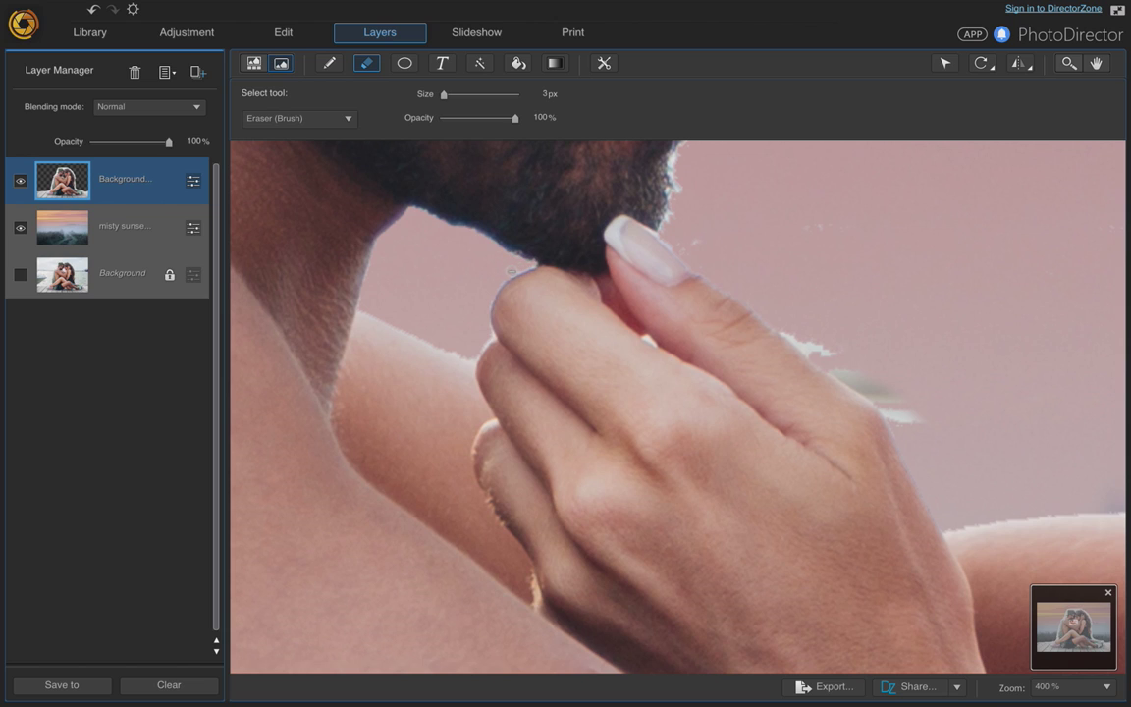
Erase the leftover pale beach strip along the deck's top edge, then fit the whole composite in view
mouse_move(790, 352)
mouse_down()
mouse_move(775, 333)
mouse_move(605, 336)
mouse_move(540, 359)
mouse_move(338, 340)
mouse_move(284, 359)
mouse_up()
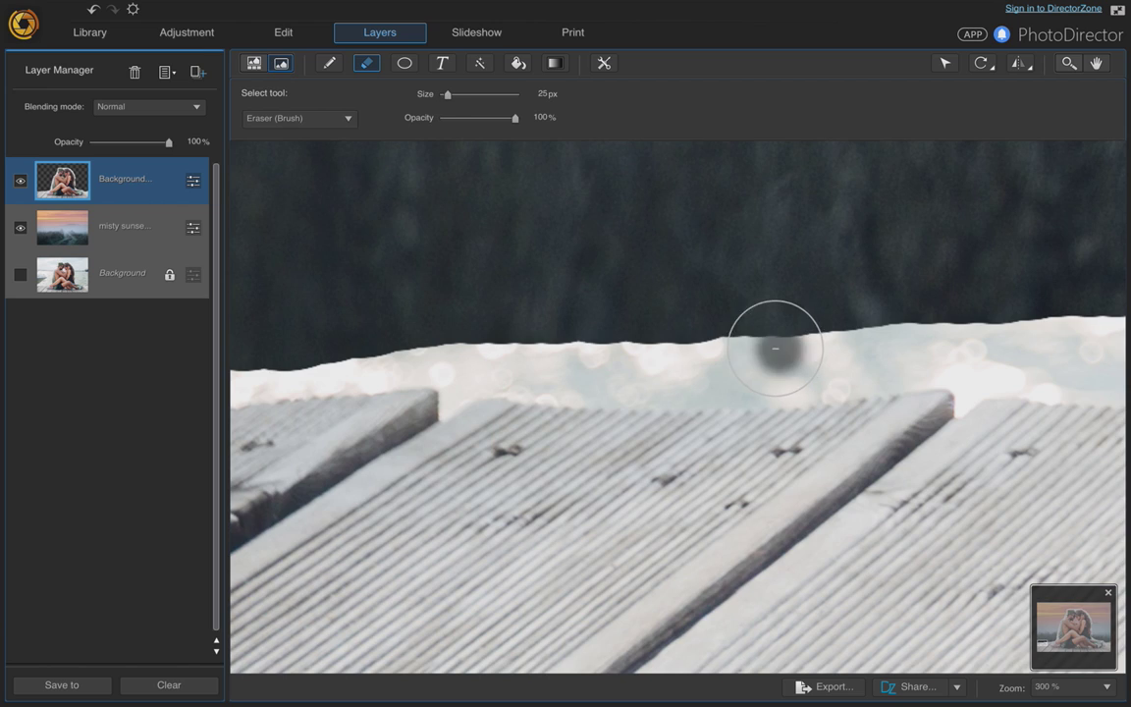
scroll(245, 371, down, 6)
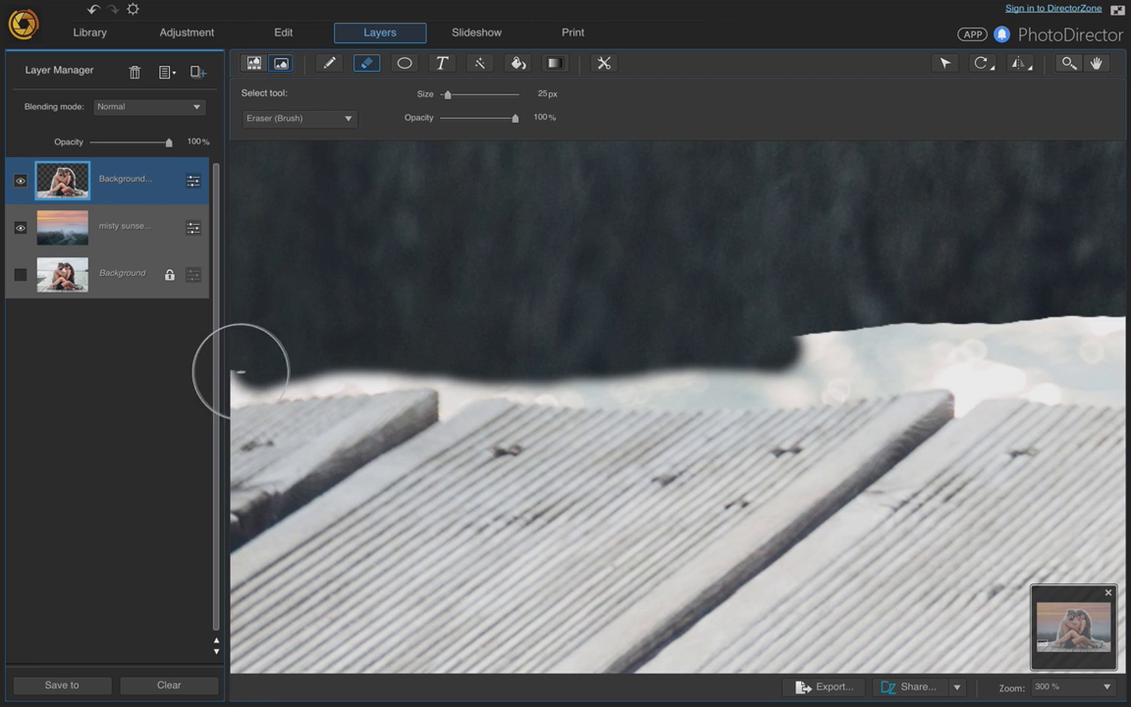
scroll(262, 369, down, 3)
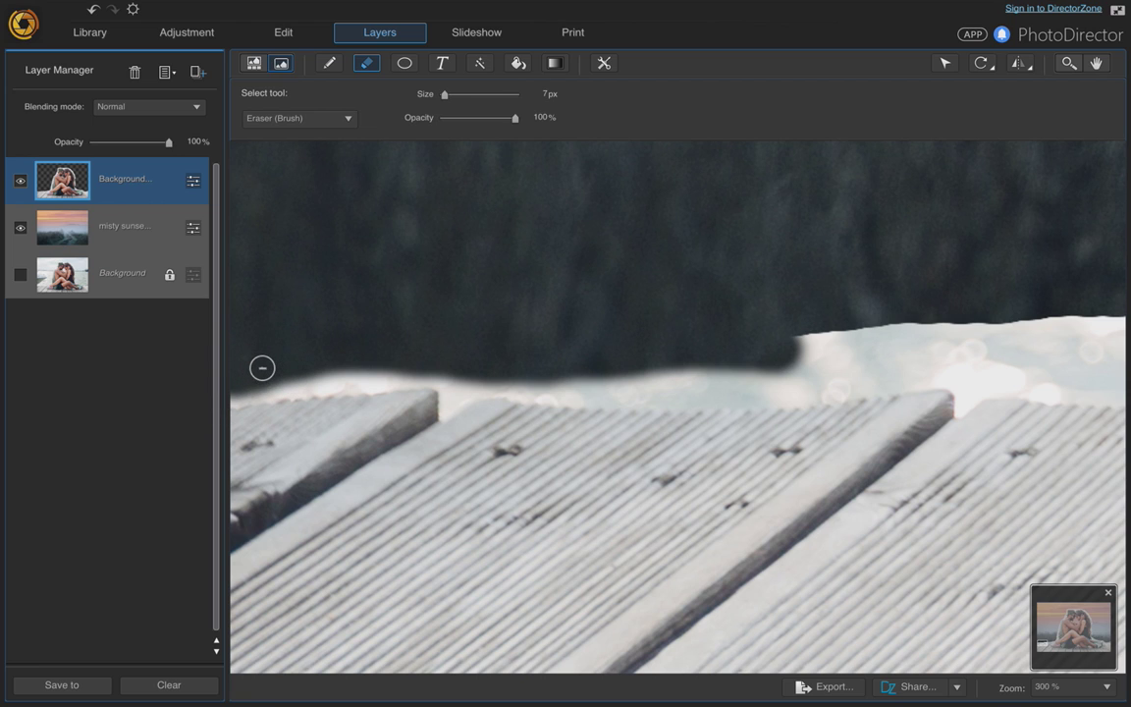
drag(401, 371, 303, 380)
key(ctrl+0)
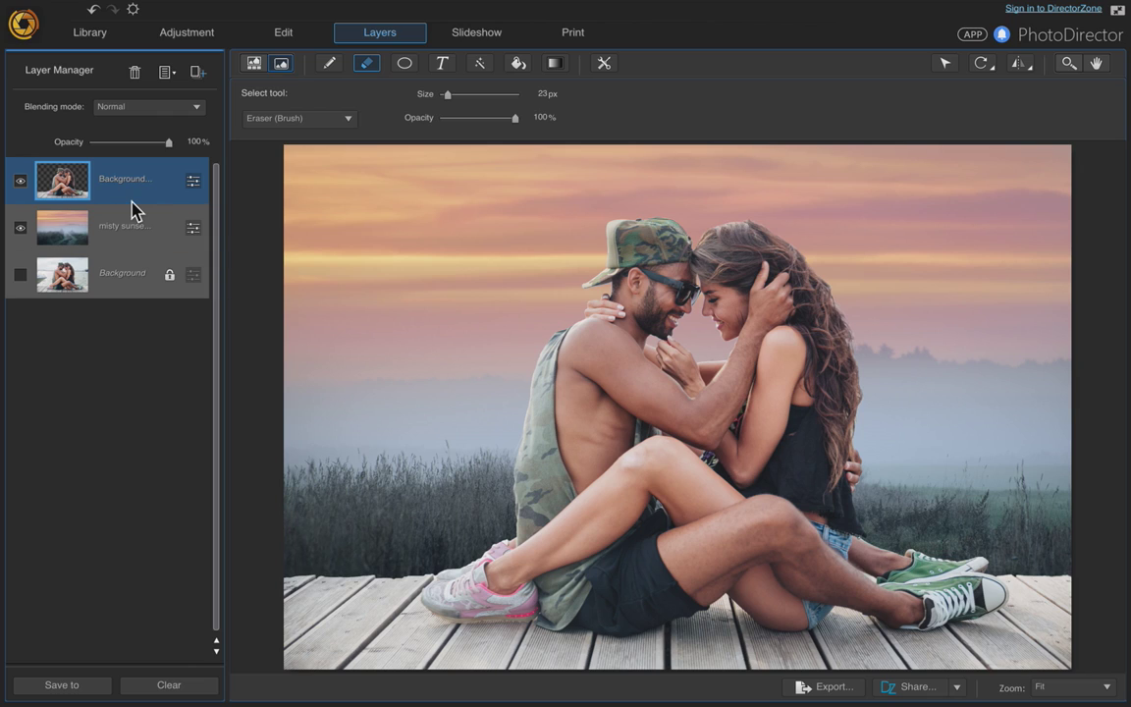
Merge Visible to combine the couple and sunset layers, then bring up the File menu's save options
click(169, 74)
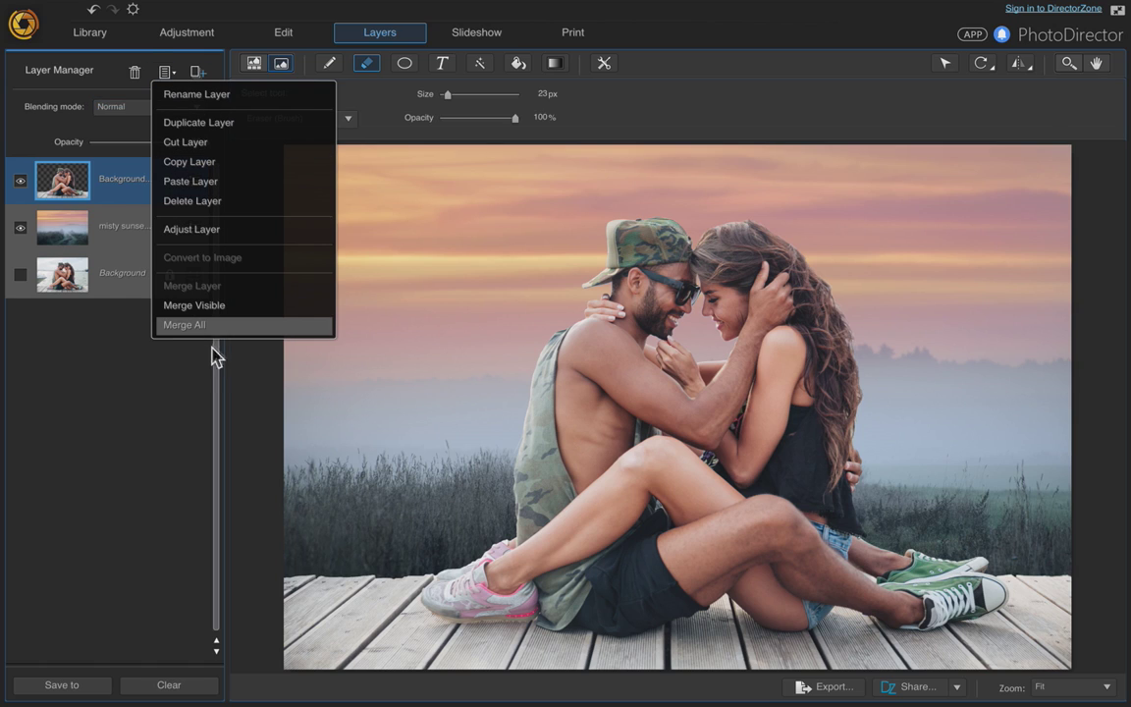
click(224, 306)
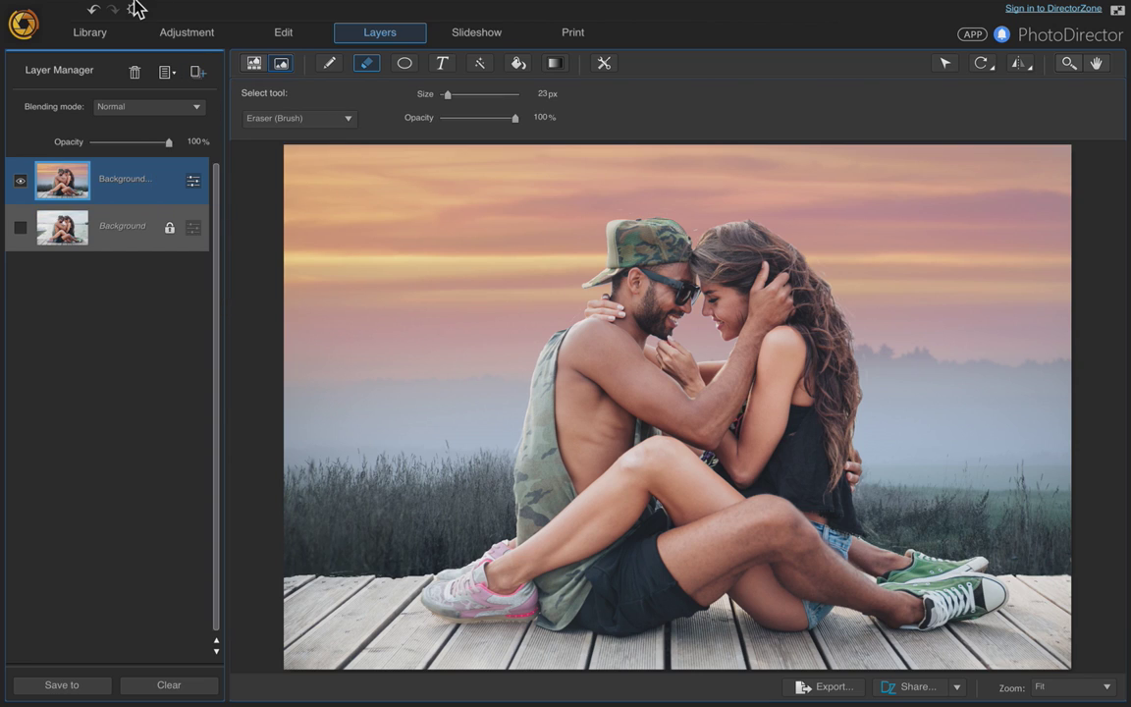
mouse_move(136, 7)
click(199, 9)
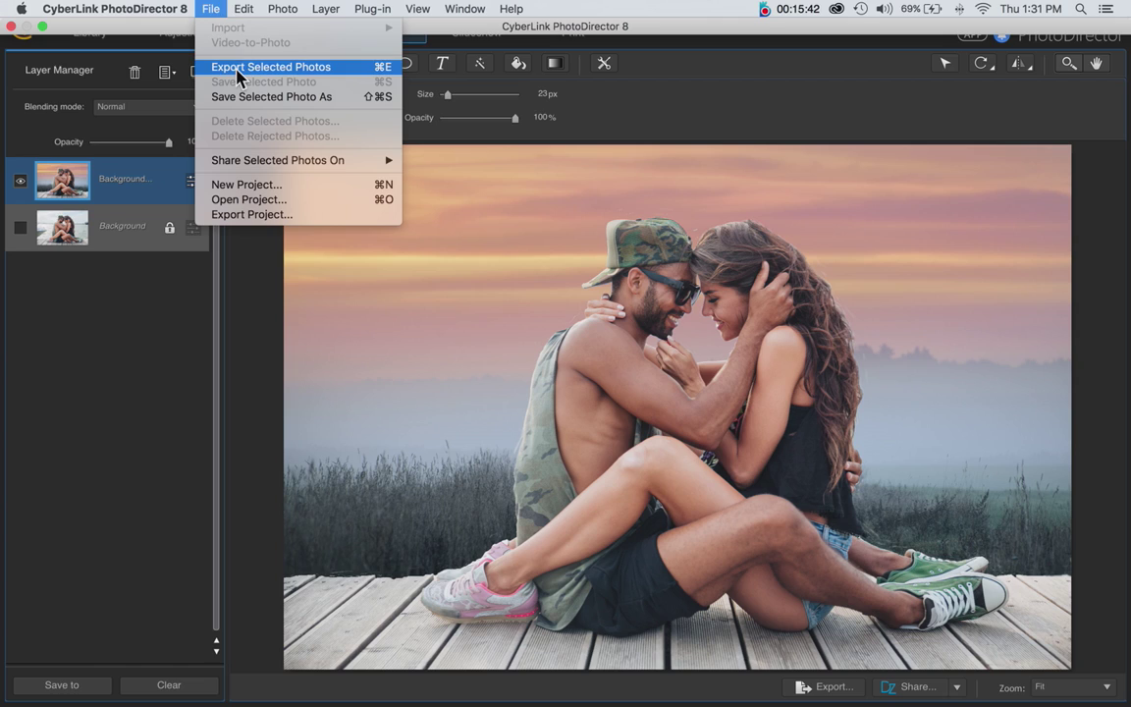